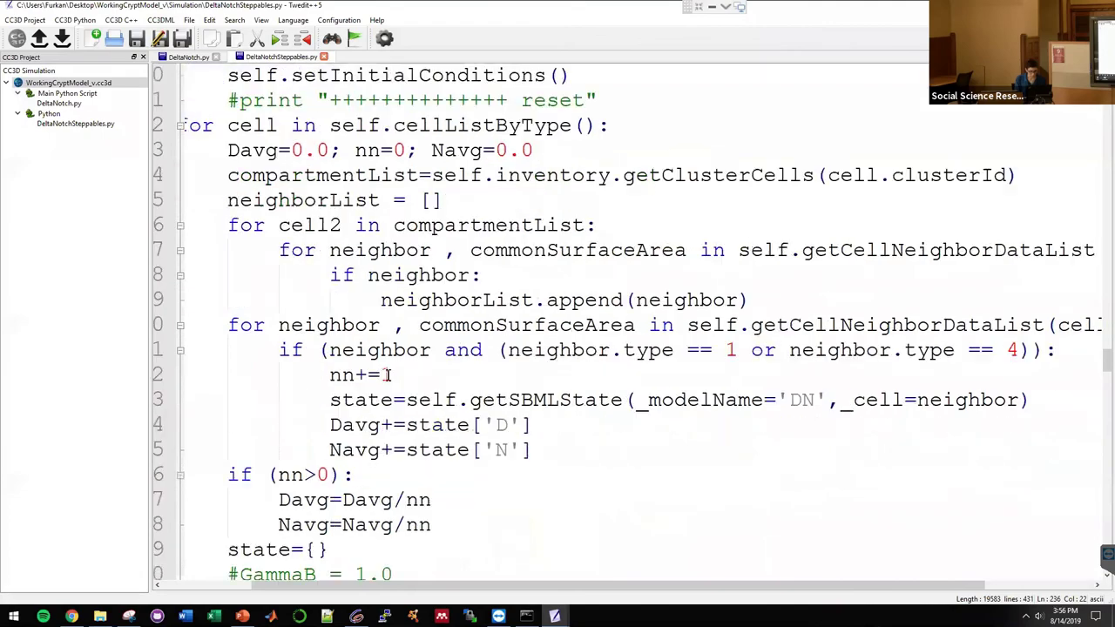
Step: Scroll down DeltaNotchSteppables.py and highlight part of the timestepSBML call
scroll(386, 375, down, 5)
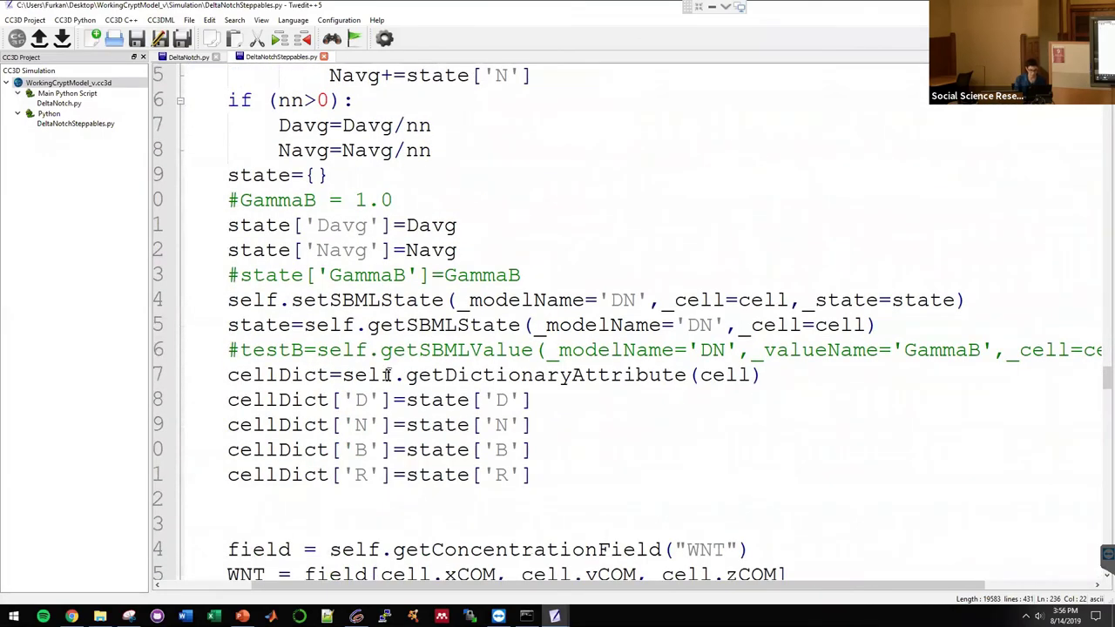
scroll(386, 374, down, 3)
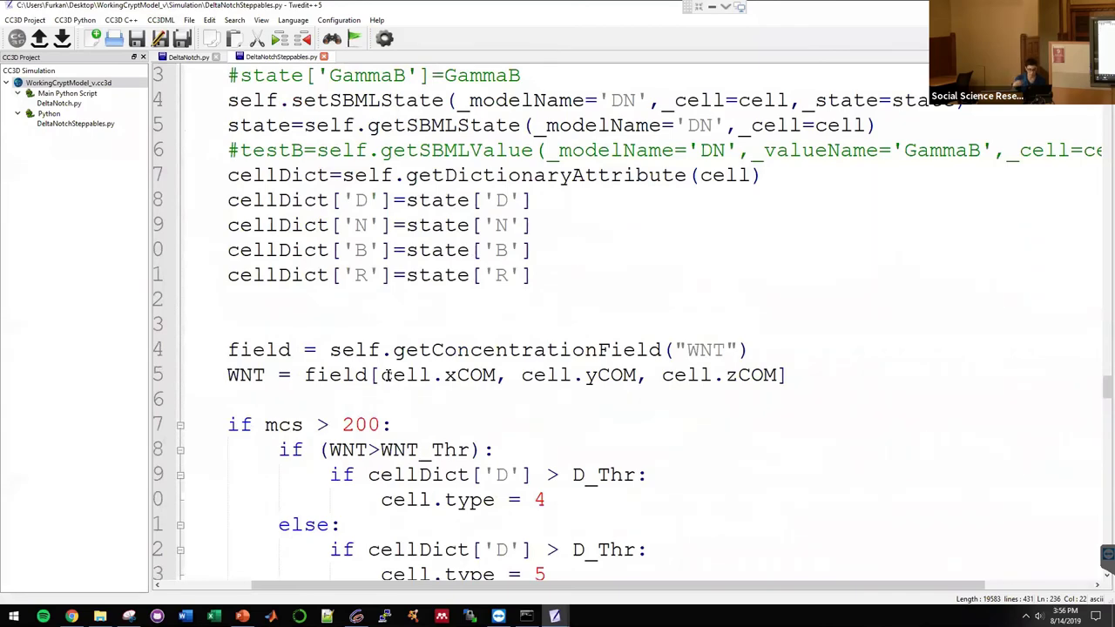
scroll(386, 375, down, 3)
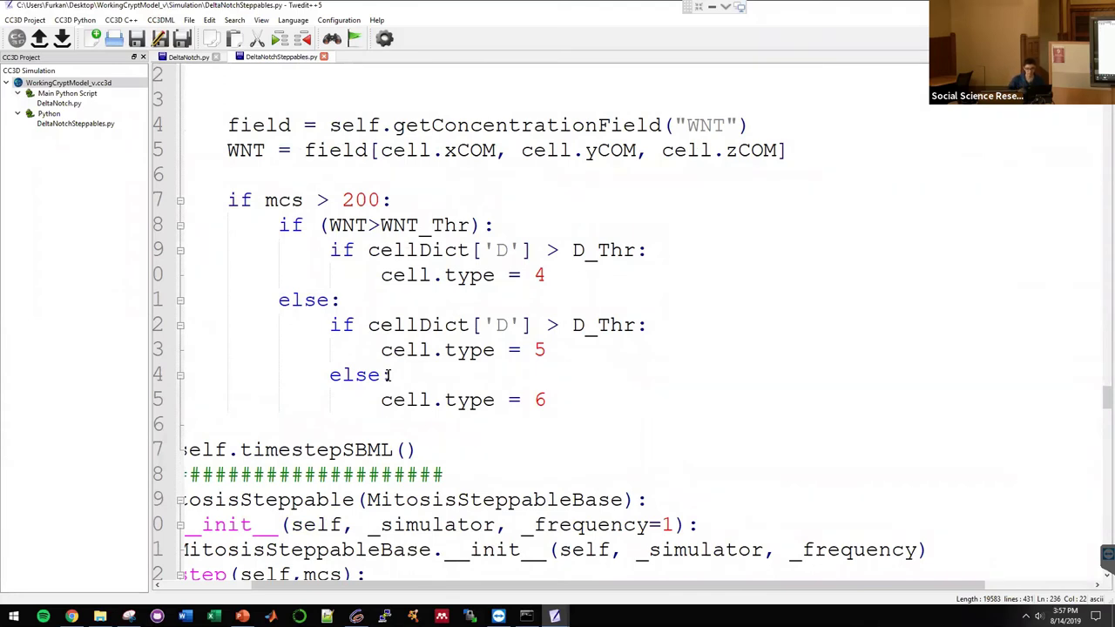
scroll(438, 473, left, 3)
drag(376, 450, 478, 449)
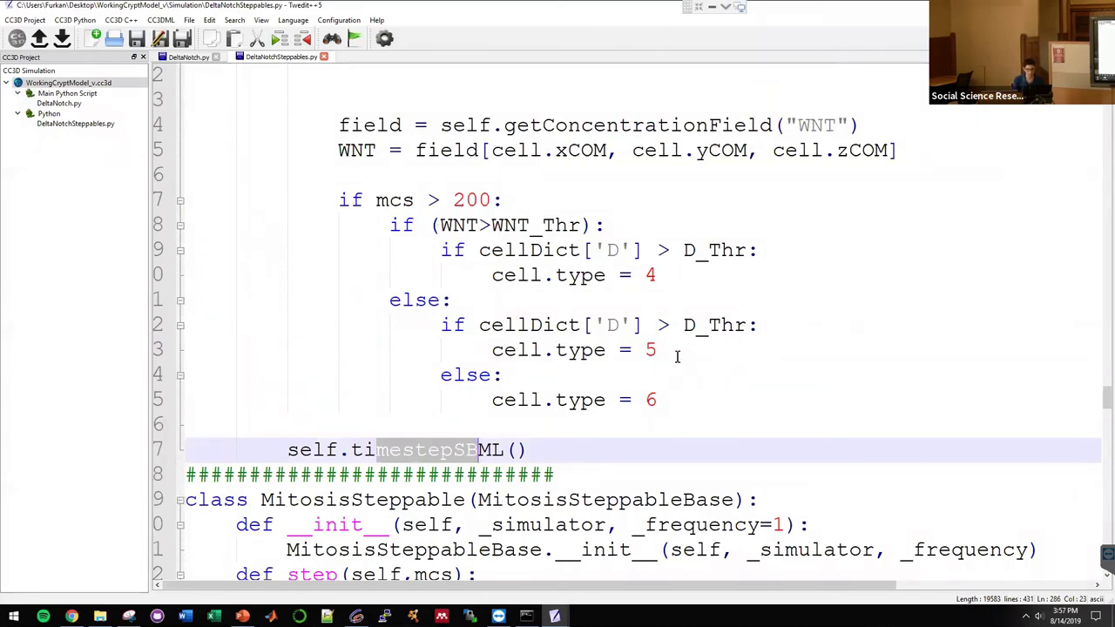
scroll(677, 357, up, 4)
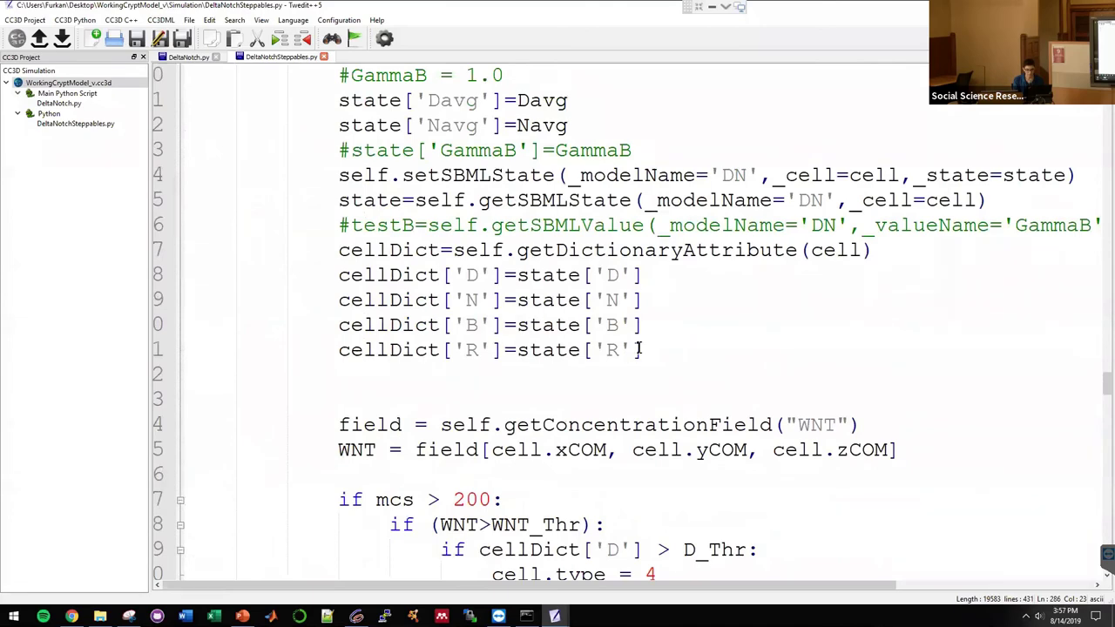
scroll(641, 349, down, 4)
Step: Highlight the mcs > 200 rules block, then pick out the cell.type values 4 and 5
drag(338, 225, 686, 435)
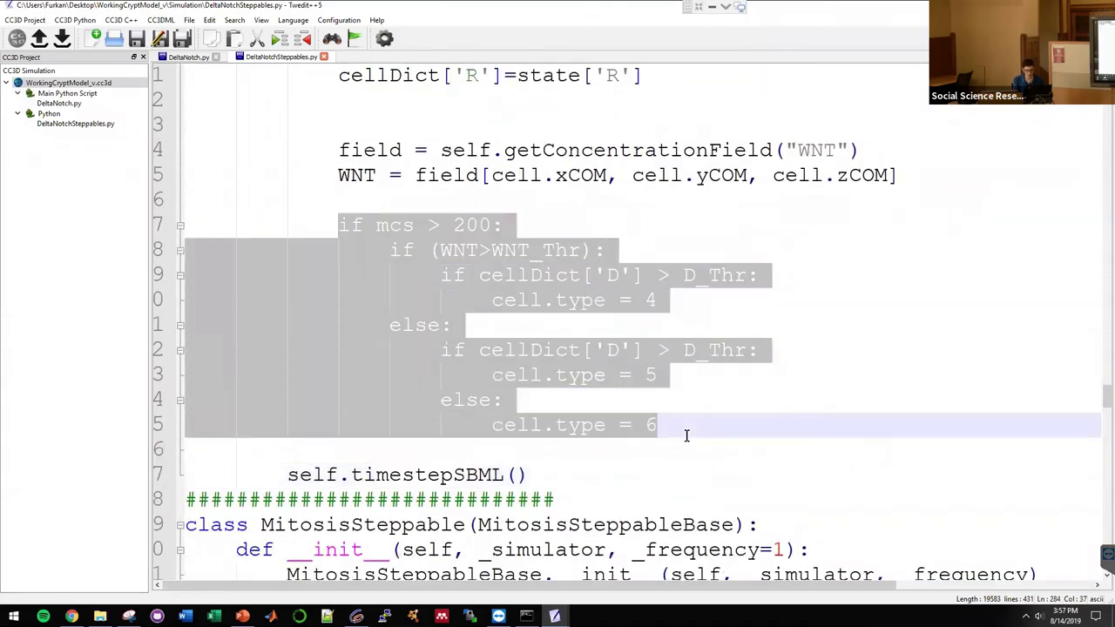
click(687, 436)
click(453, 225)
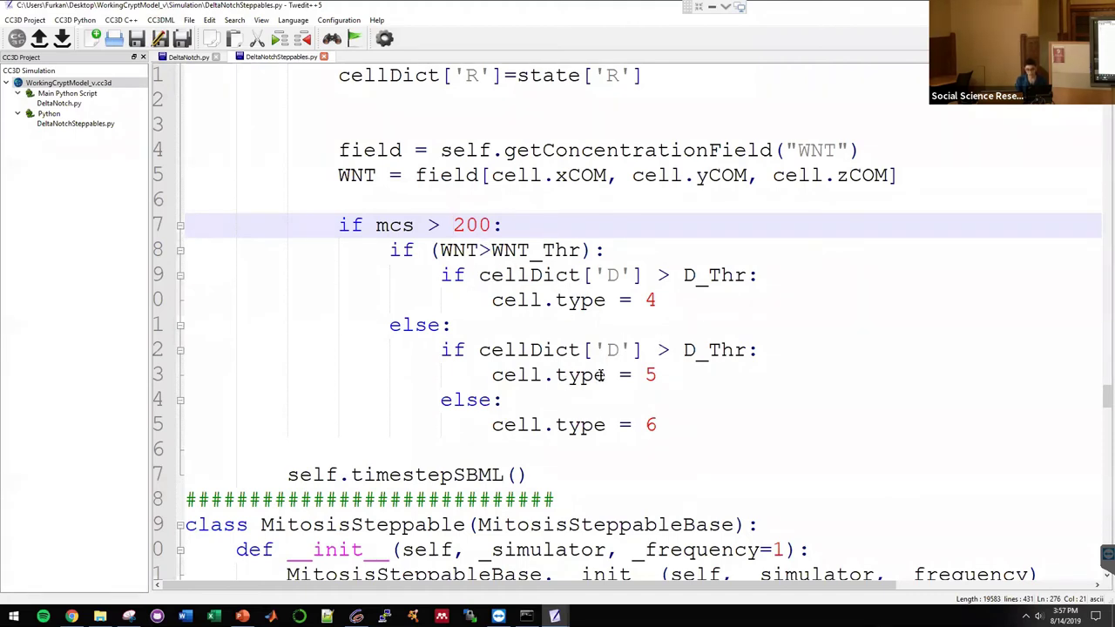
click(658, 300)
double_click(652, 299)
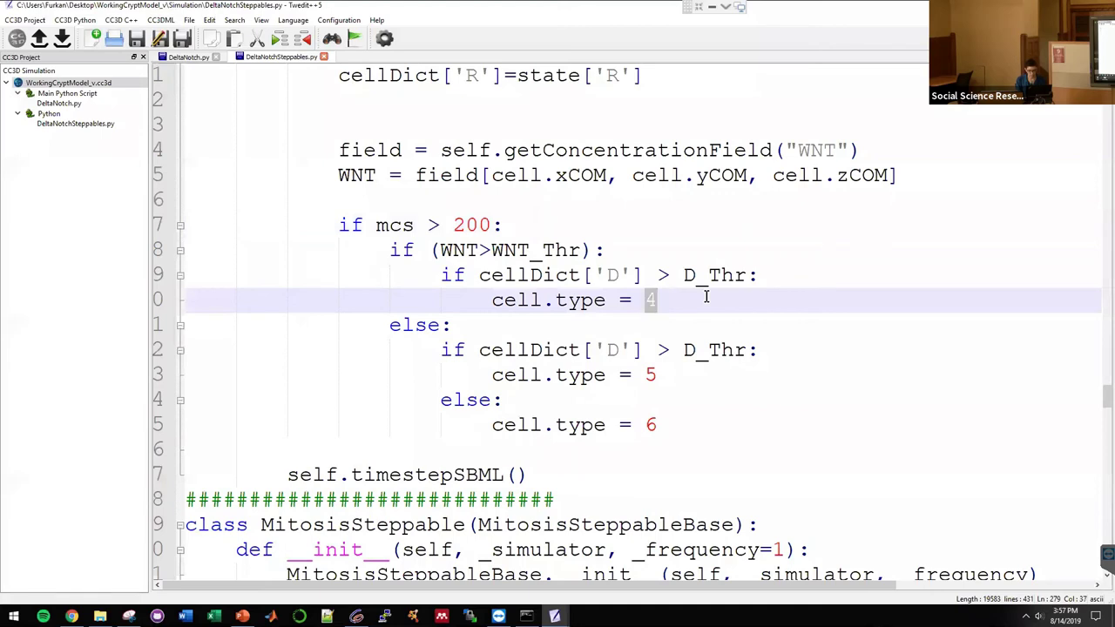
double_click(677, 376)
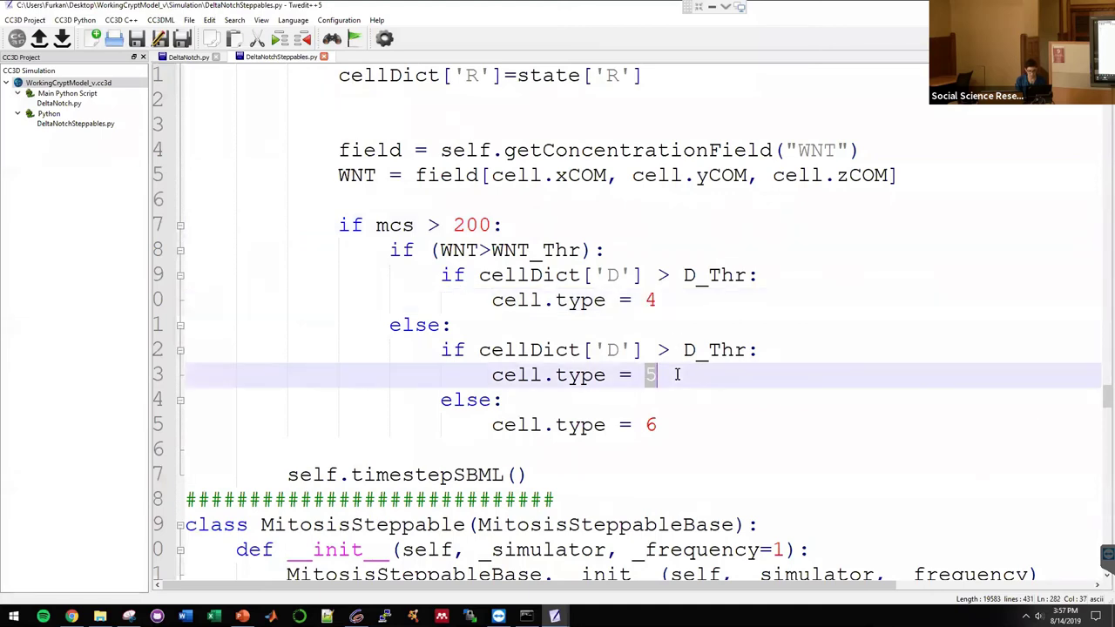
click(664, 421)
click(657, 382)
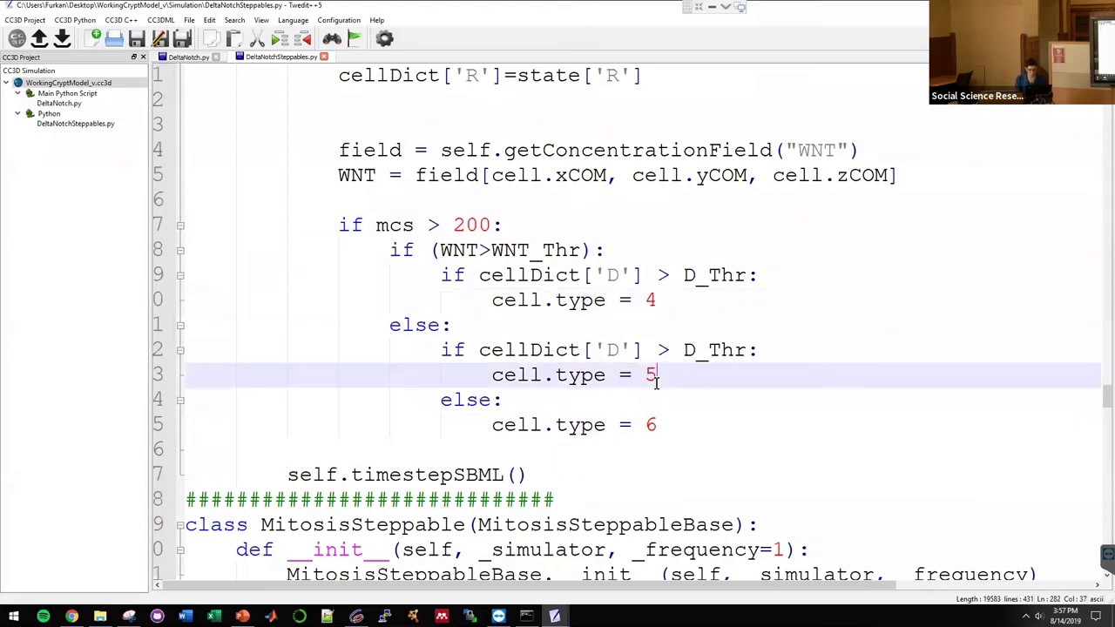
Step: Scroll into the mitosis code and select cellListByType with its type argument 1
scroll(657, 383, down, 4)
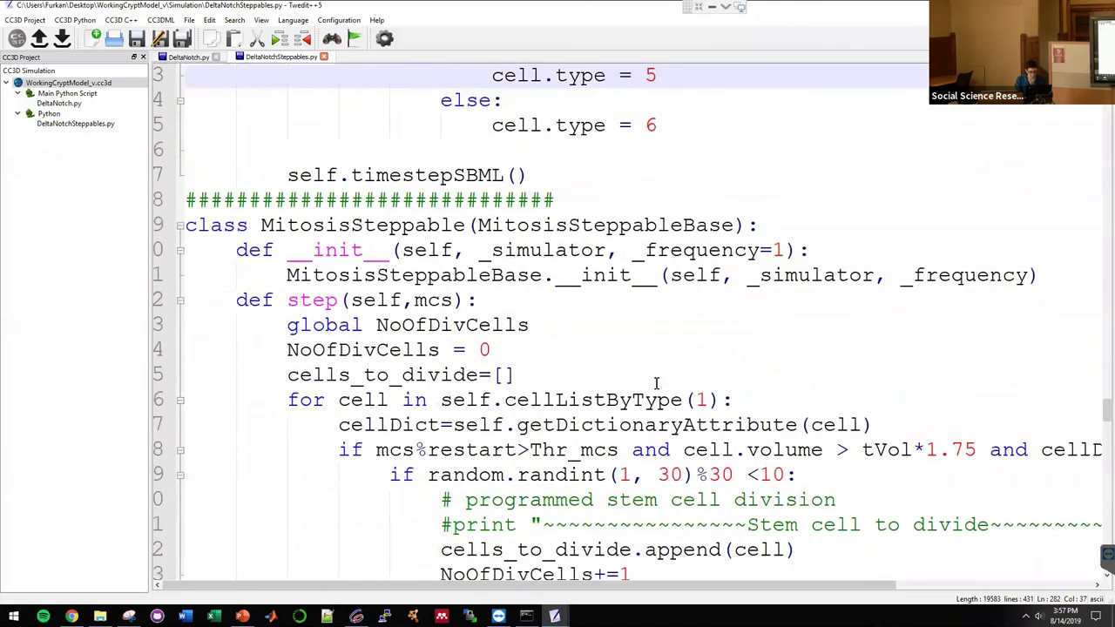
scroll(657, 383, down, 1)
scroll(533, 299, down, 2)
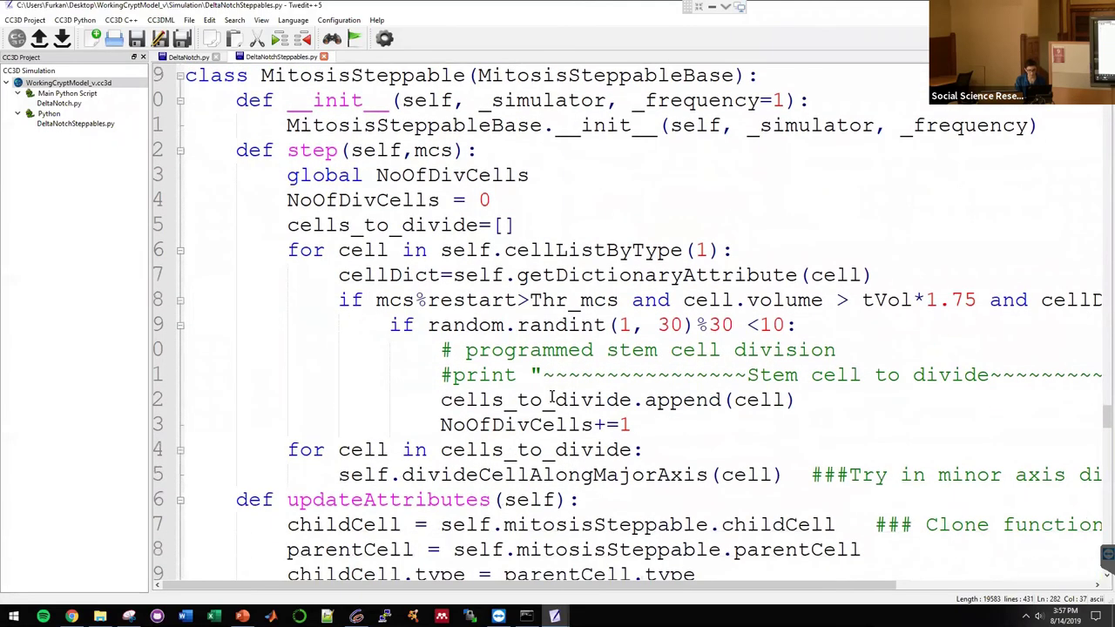
scroll(551, 399, down, 2)
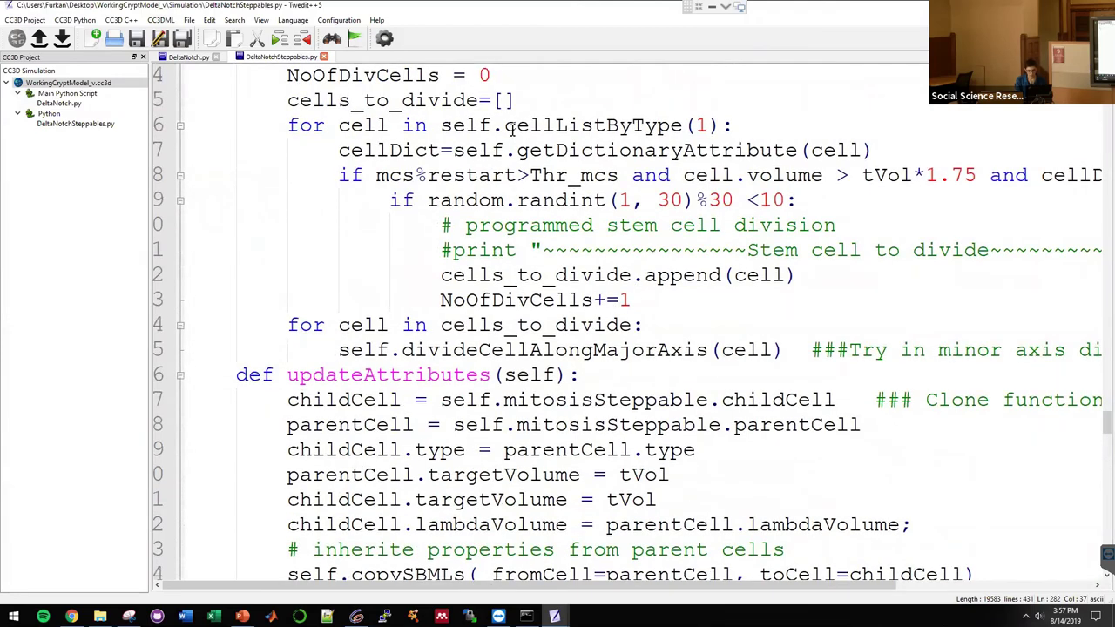
drag(504, 126, 689, 126)
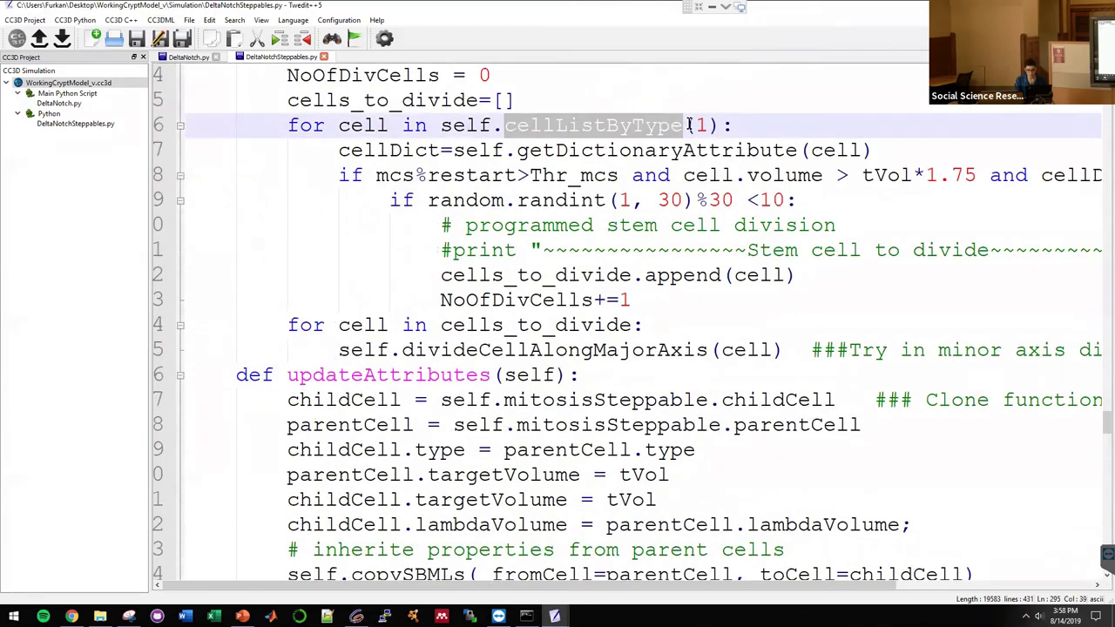
click(689, 125)
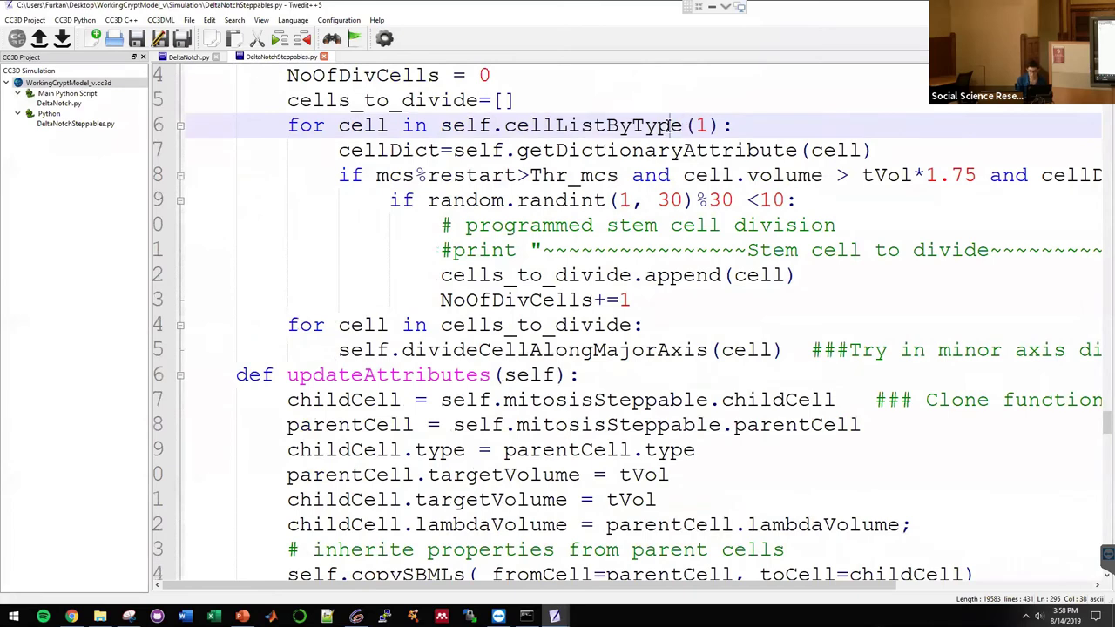
double_click(671, 125)
click(704, 122)
Step: Scroll past MitosisSteppable and ExtraFields down to the Plotting1 cell-death plot class
scroll(621, 172, down, 5)
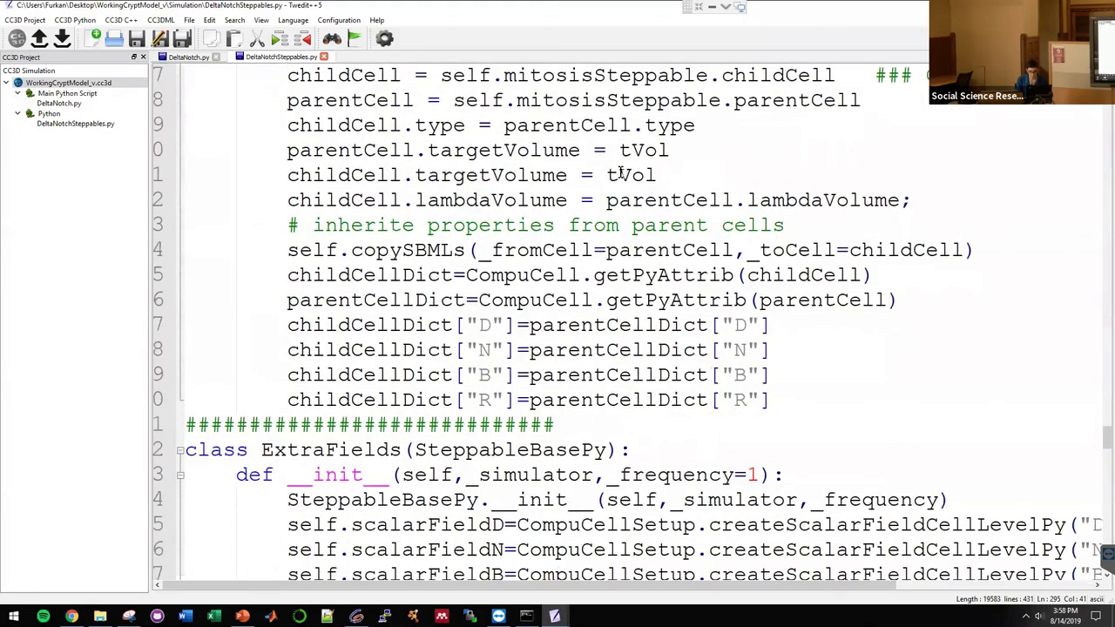
scroll(621, 171, down, 2)
scroll(533, 263, down, 3)
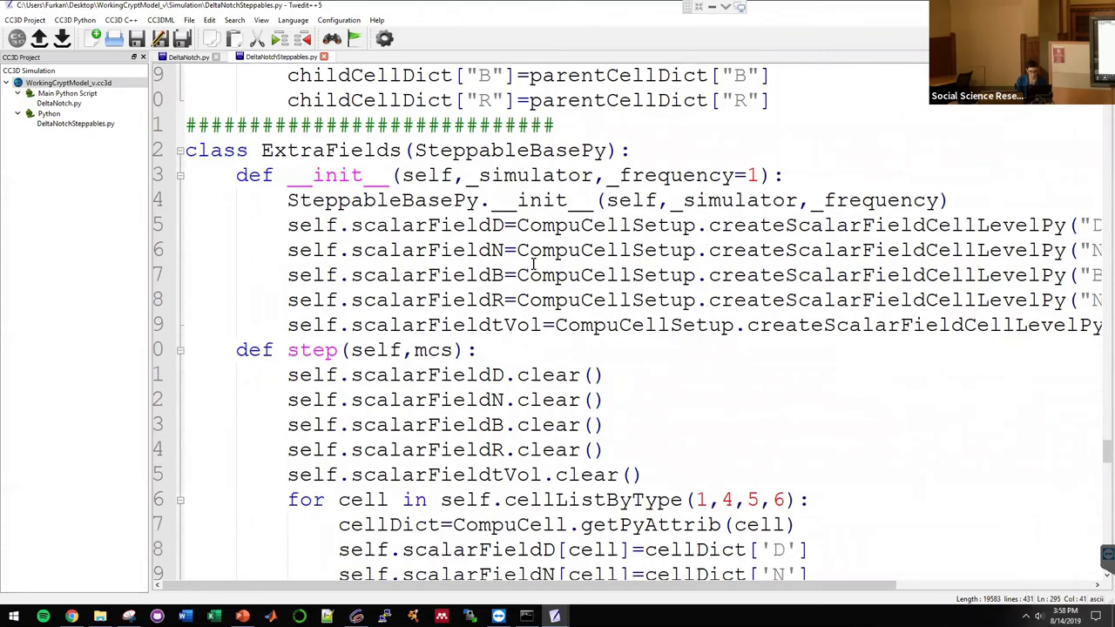
scroll(533, 263, down, 1)
scroll(670, 251, right, 2)
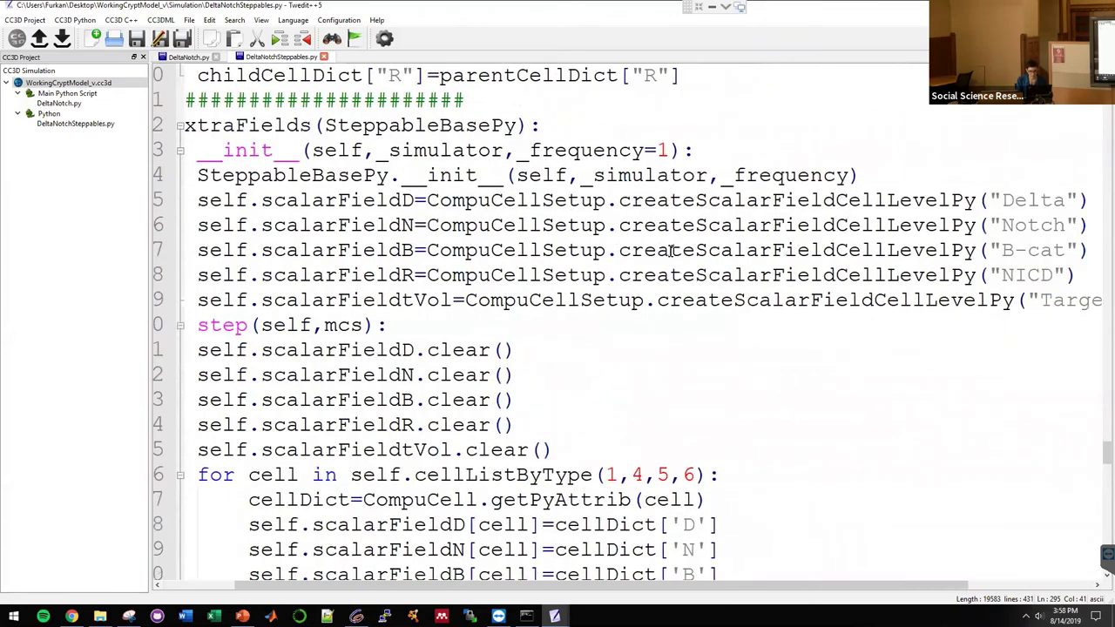
scroll(820, 287, left, 2)
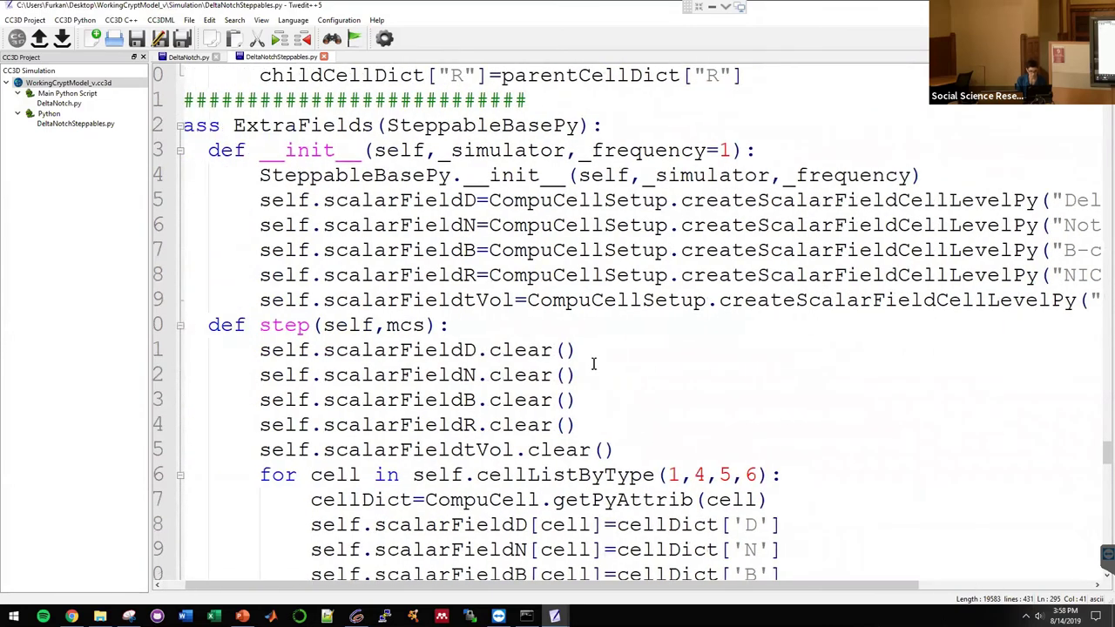
scroll(594, 363, down, 4)
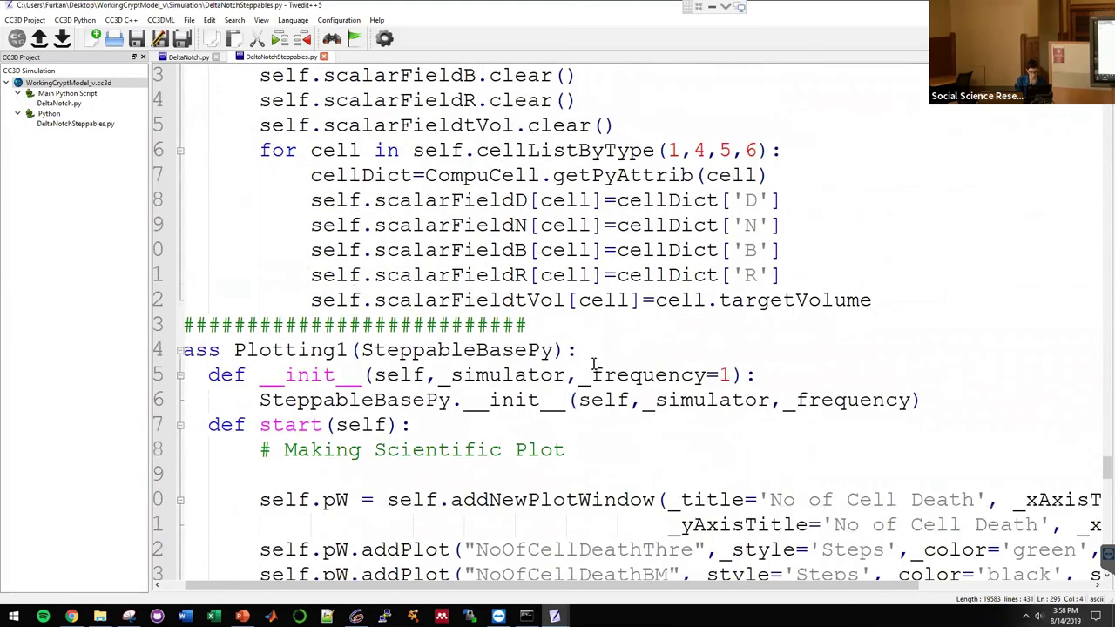
scroll(593, 364, down, 2)
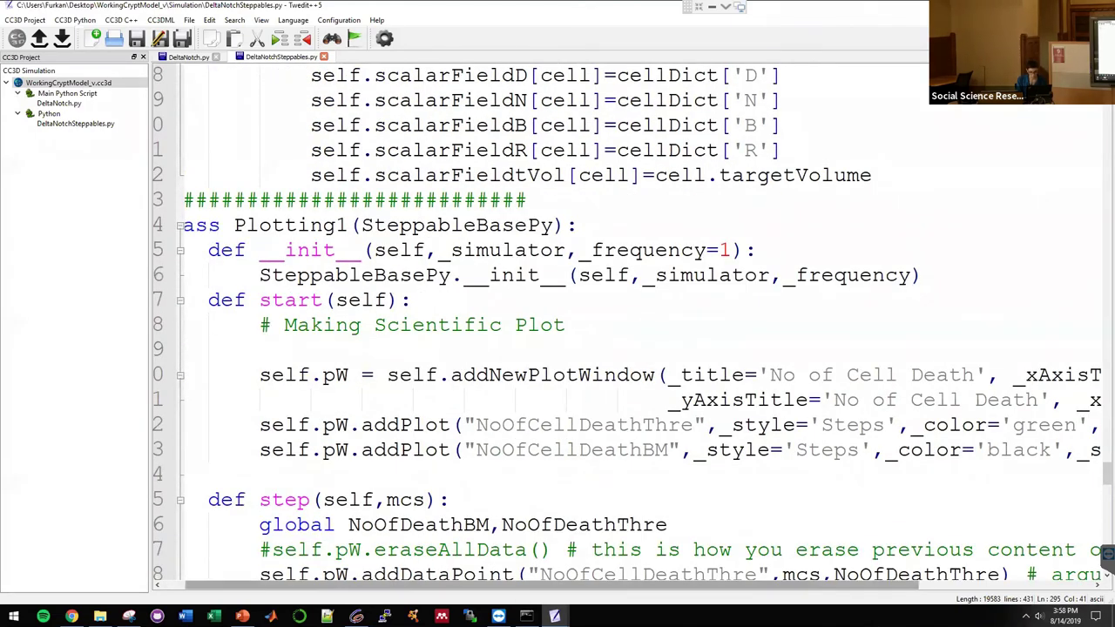
mouse_move(554, 616)
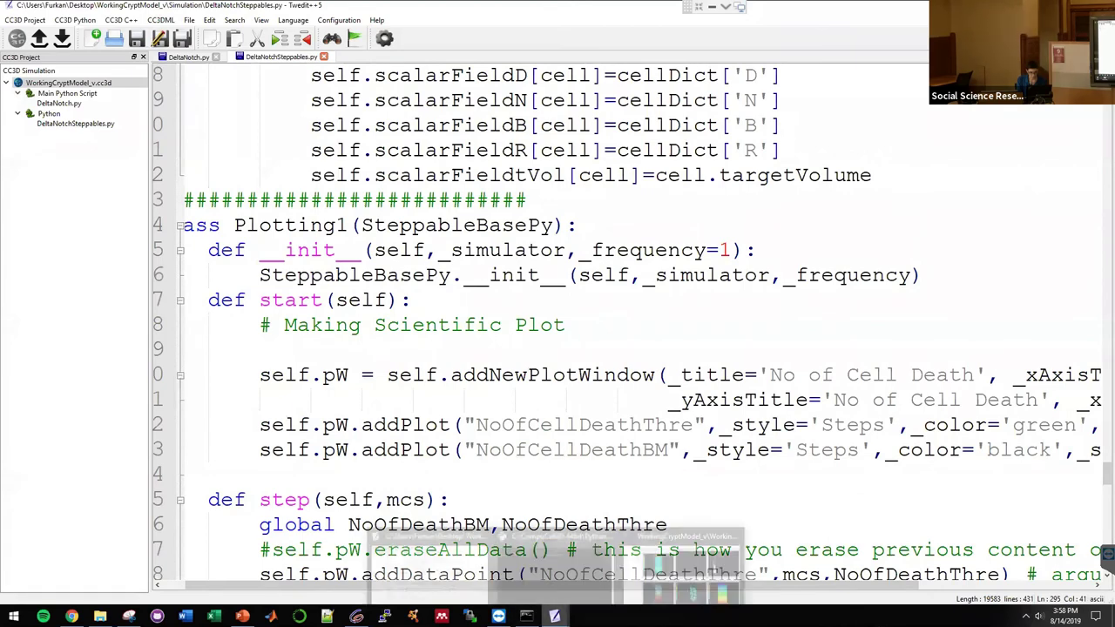
Step: Rotate the Cell_Field 3D view to examine the red, blue and yellow crypt cells
click(685, 566)
drag(331, 496, 375, 479)
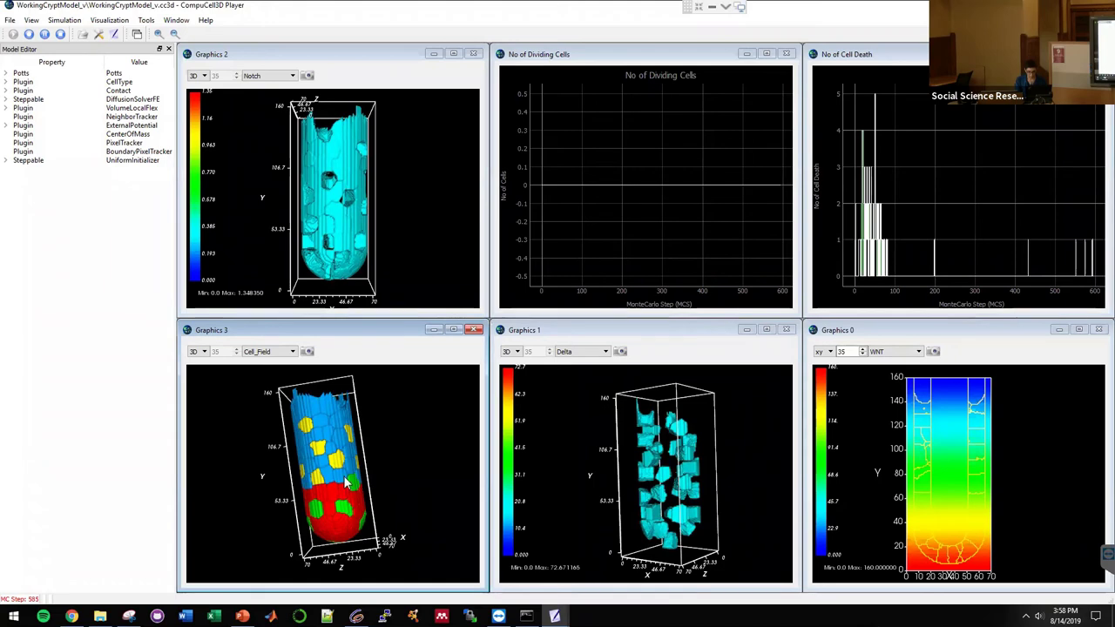
drag(376, 475, 415, 476)
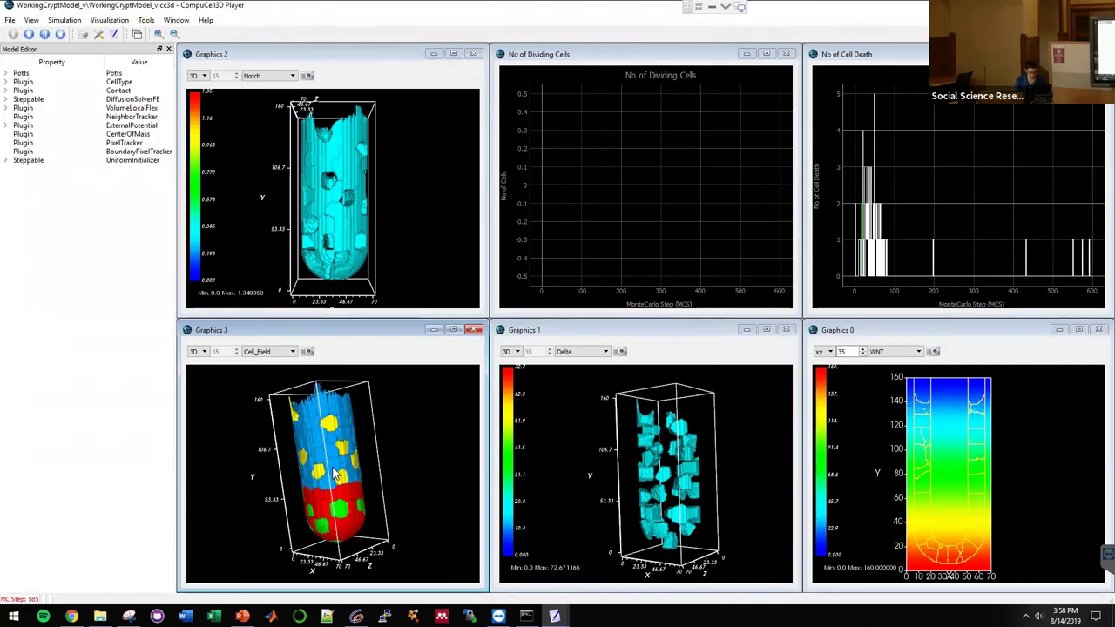
drag(332, 445, 395, 494)
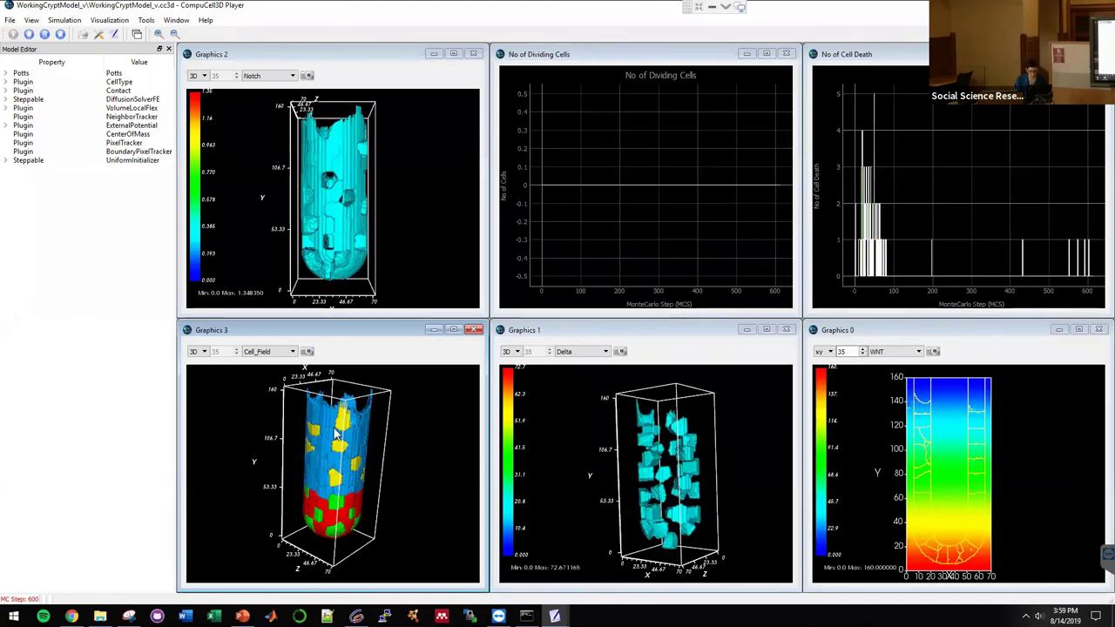
drag(343, 435, 346, 435)
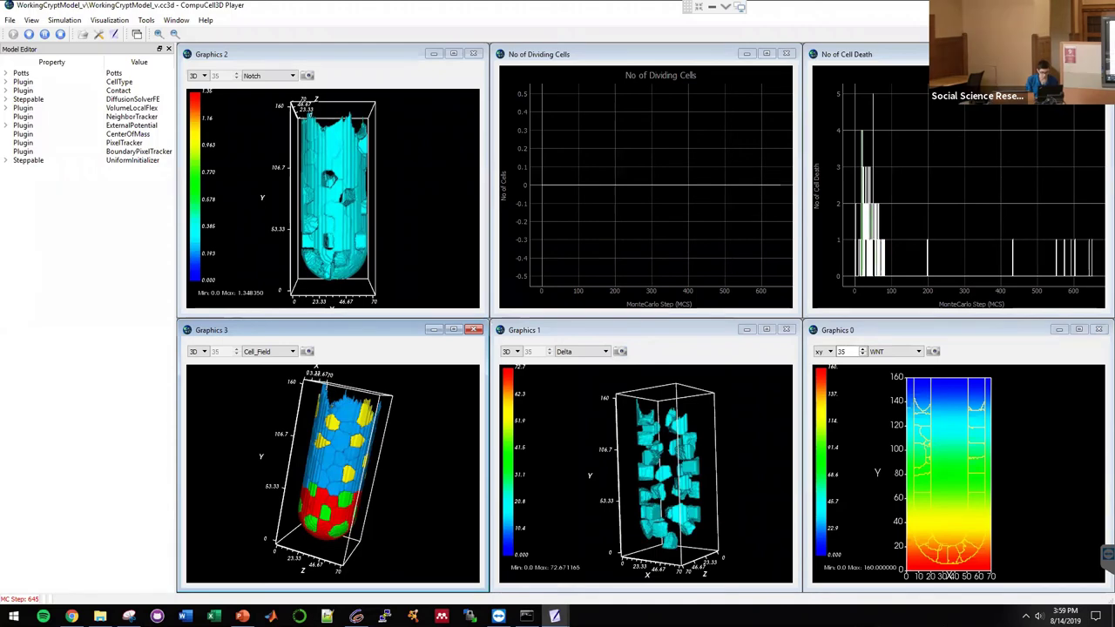
Step: Back in DeltaNotchSteppables.py, change WNT_Thr from 100 to 10 and save the file
click(554, 616)
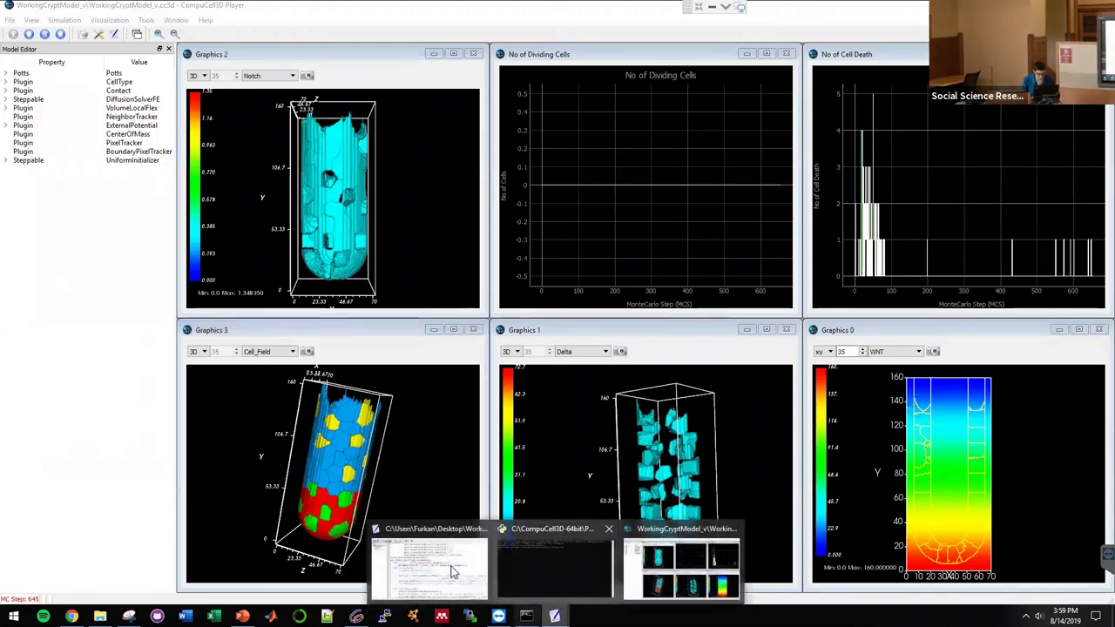
click(453, 571)
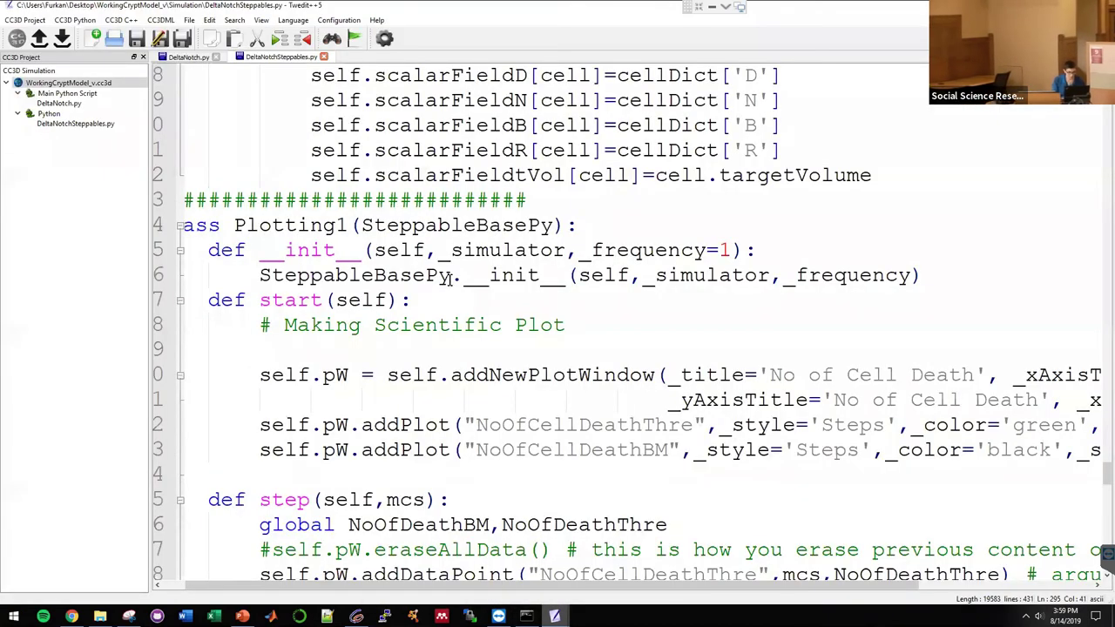
scroll(450, 277, up, 15)
scroll(450, 277, up, 20)
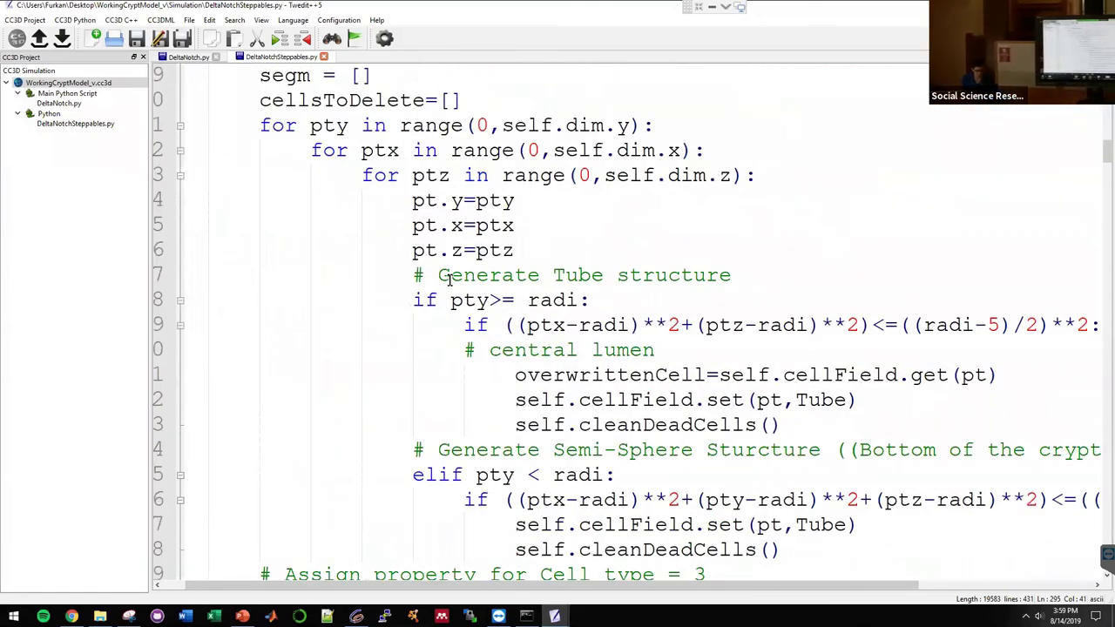
scroll(449, 277, up, 20)
scroll(449, 278, down, 5)
scroll(449, 279, down, 5)
scroll(321, 336, left, 1)
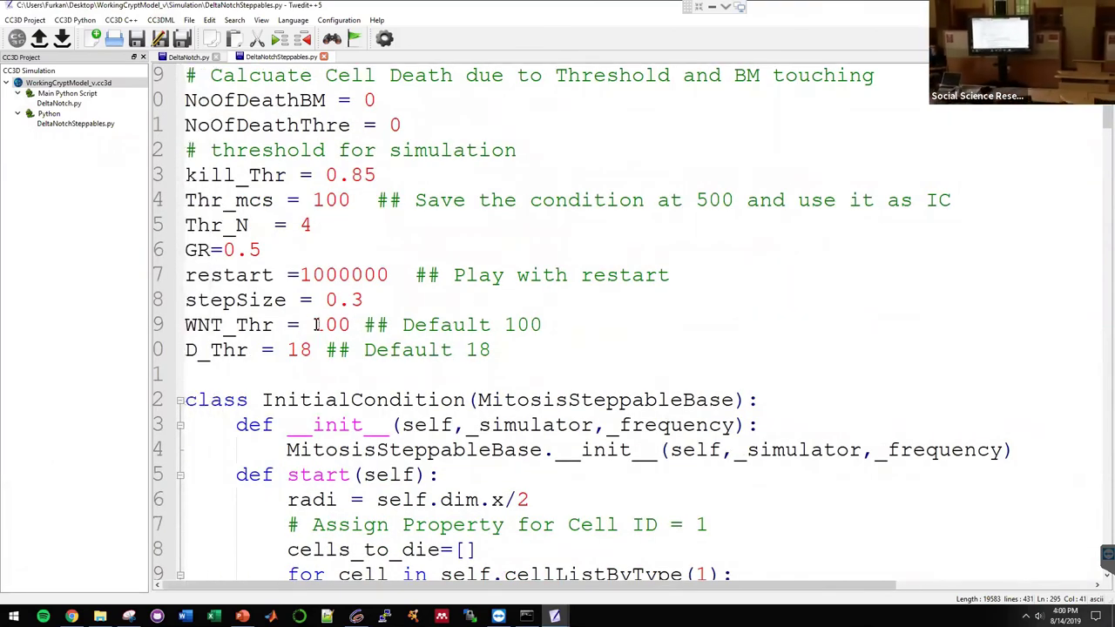
double_click(317, 325)
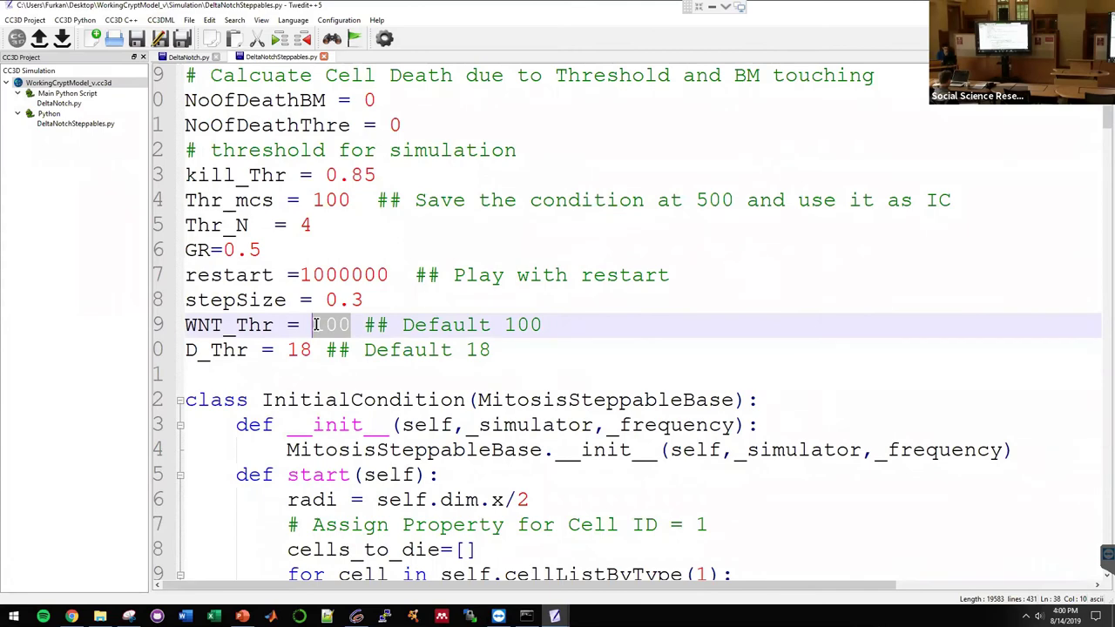
text(10)
key(ctrl+s)
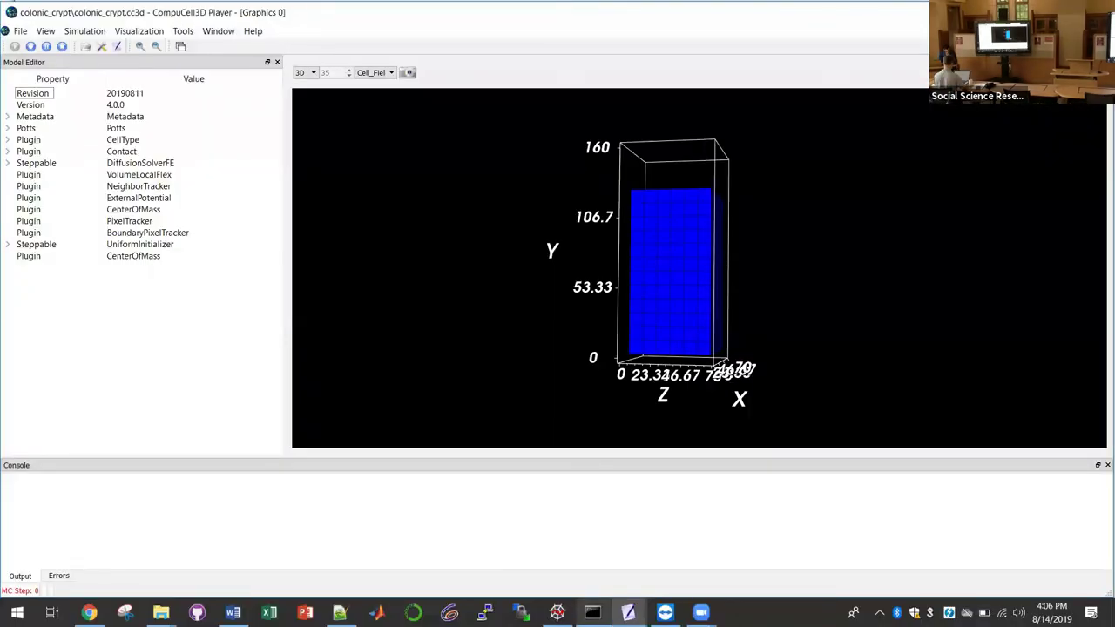
Step: Check the simulation console log and set the Windows power mode to Best performance
click(592, 612)
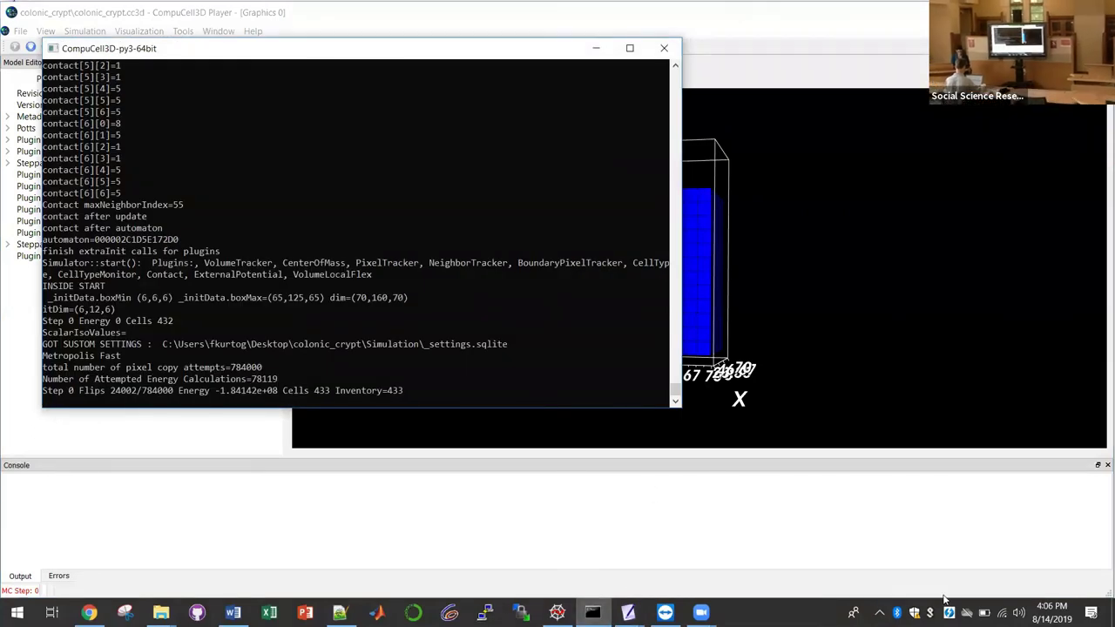
click(984, 613)
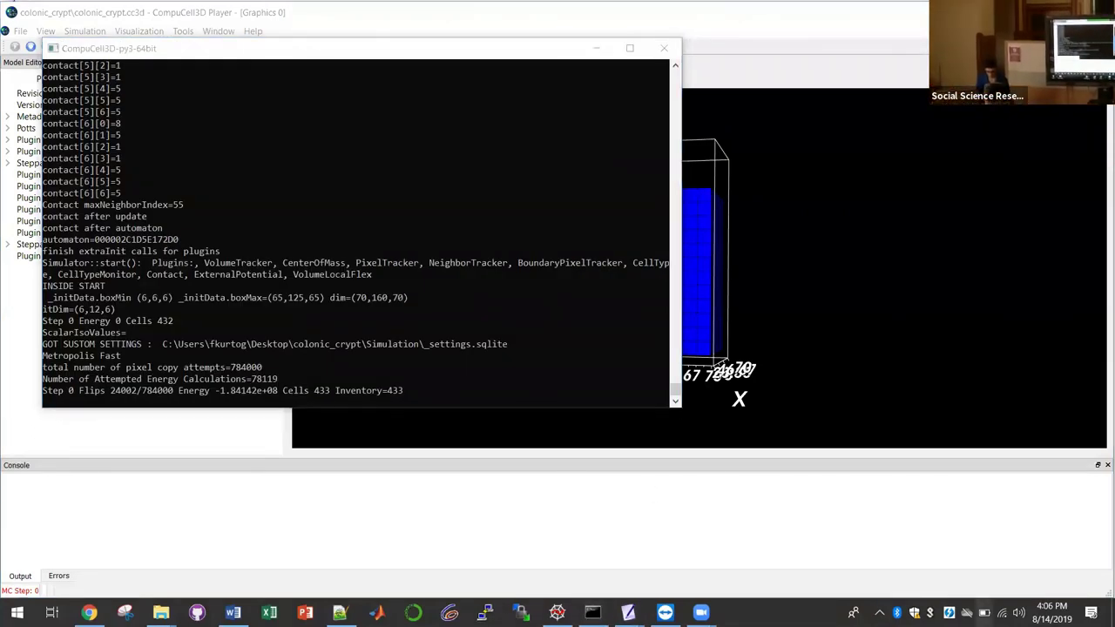
drag(1026, 453, 1098, 453)
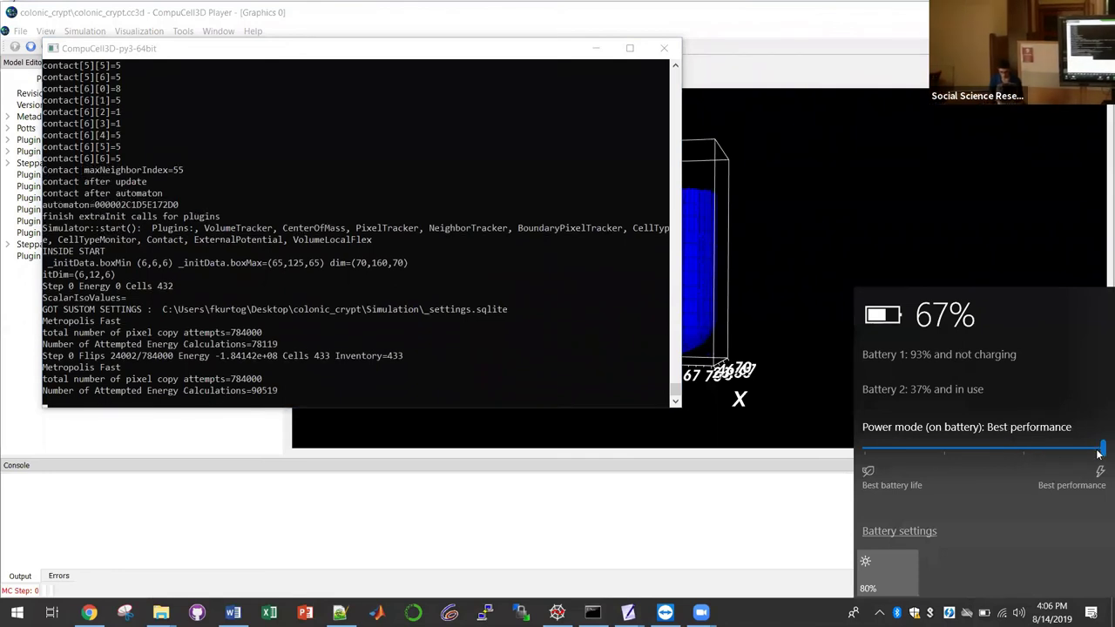
Step: Rotate the Player's 3D view to see the crypt tube from another side
click(615, 530)
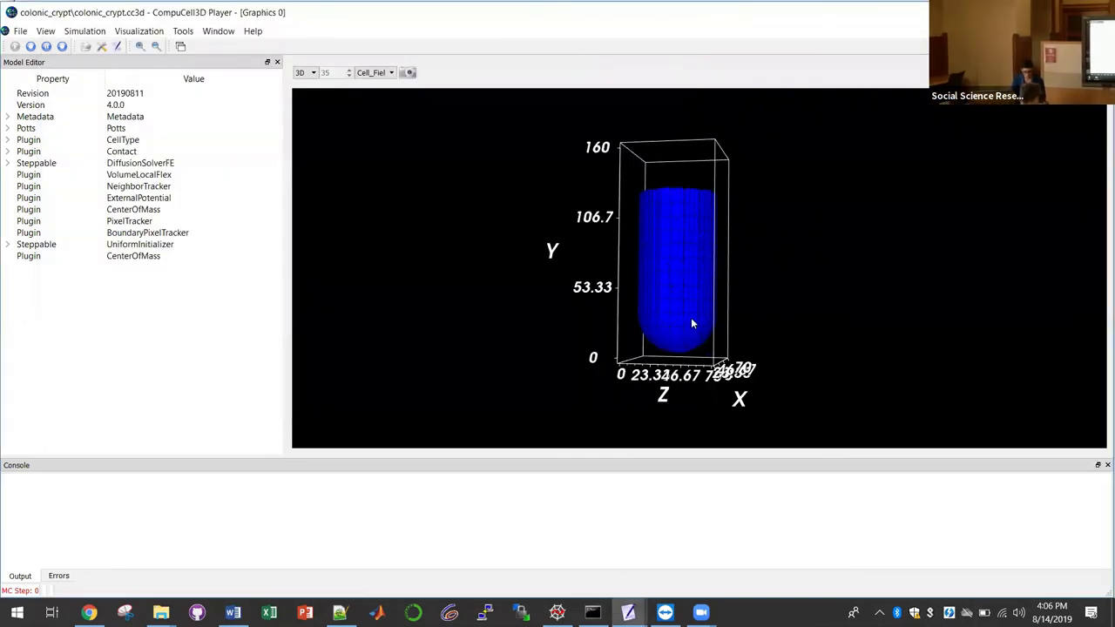
drag(667, 314, 550, 262)
drag(695, 288, 648, 331)
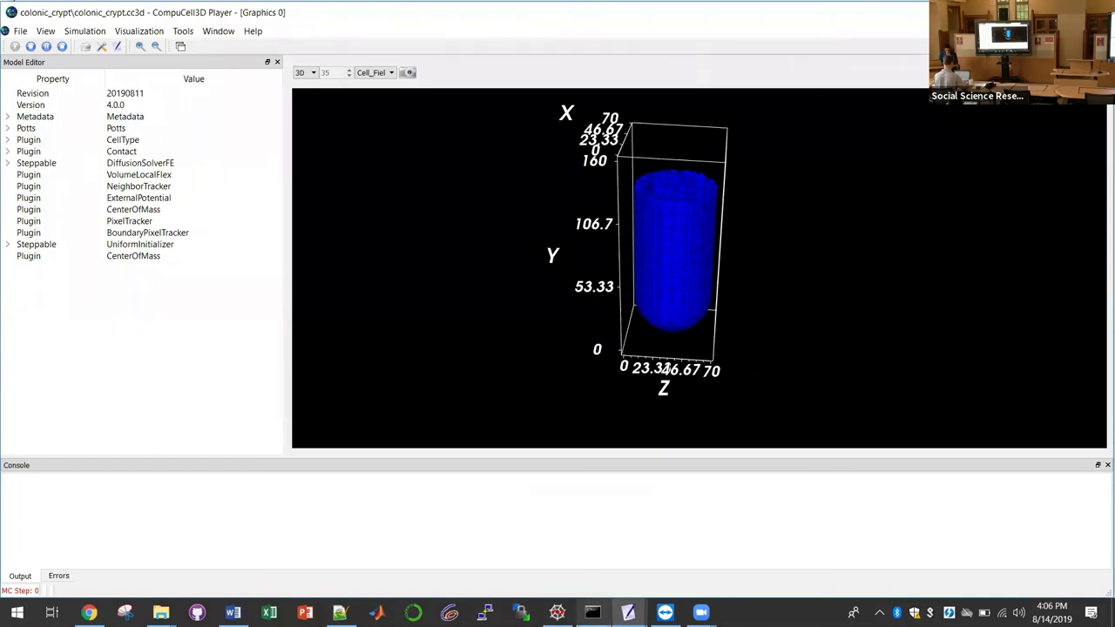
click(628, 613)
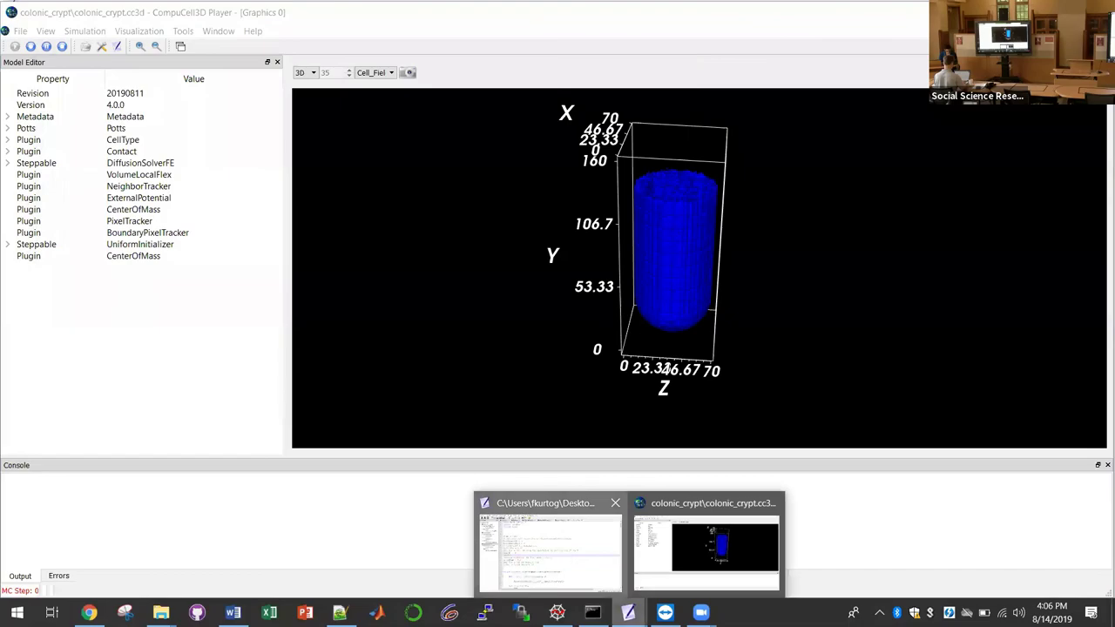
Step: Scroll to the WNT threshold cell.type rules under mcs > 200, then return to the Player
click(549, 545)
scroll(465, 339, down, 20)
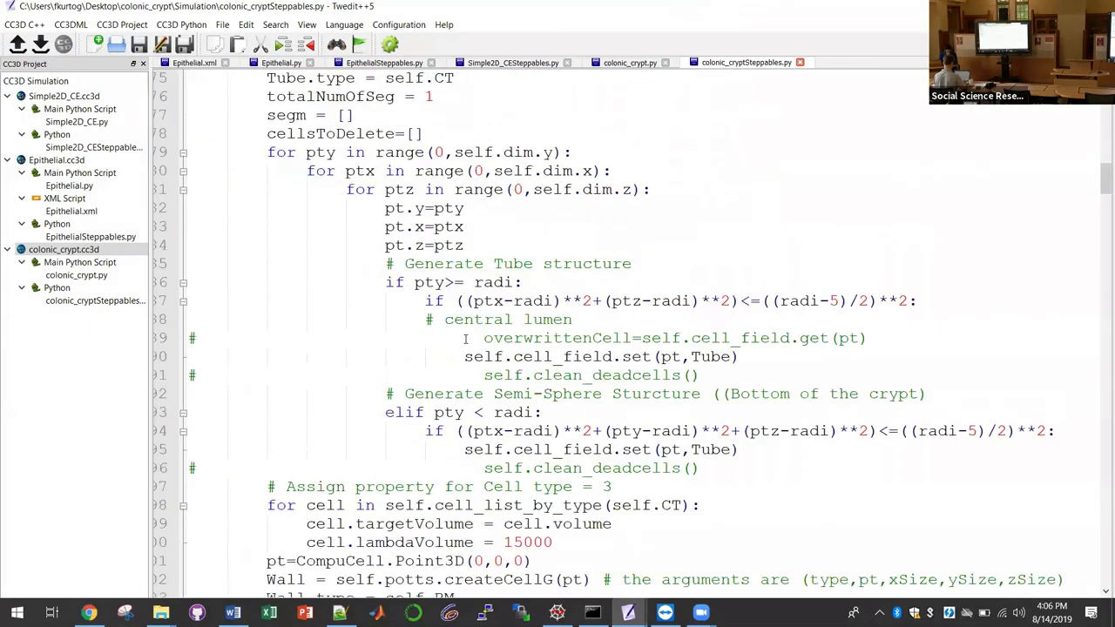
scroll(465, 339, down, 20)
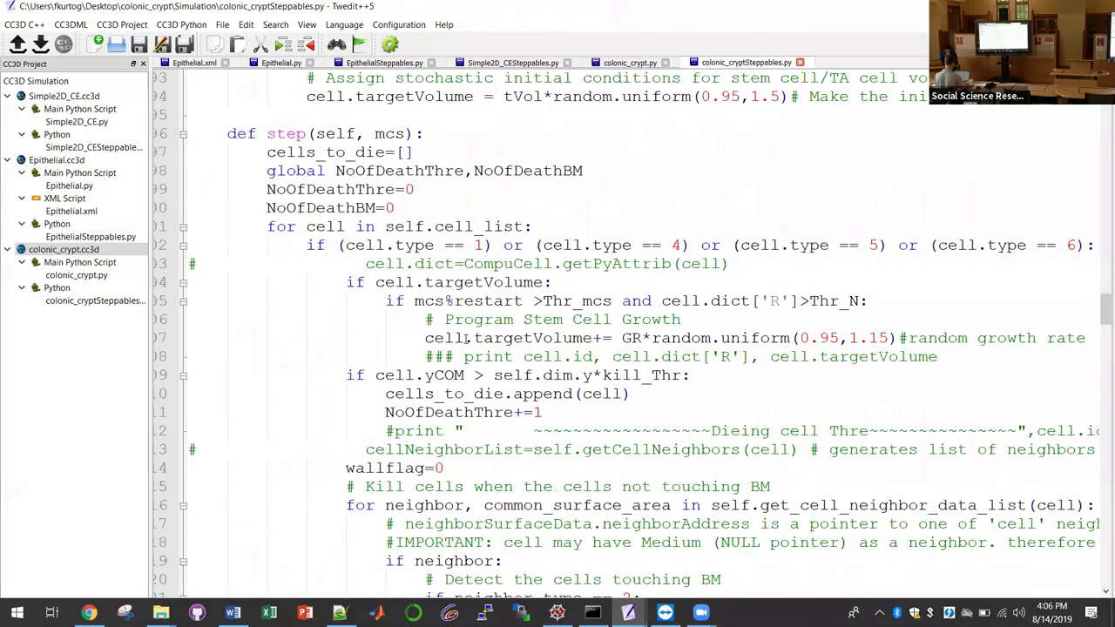
scroll(468, 340, down, 20)
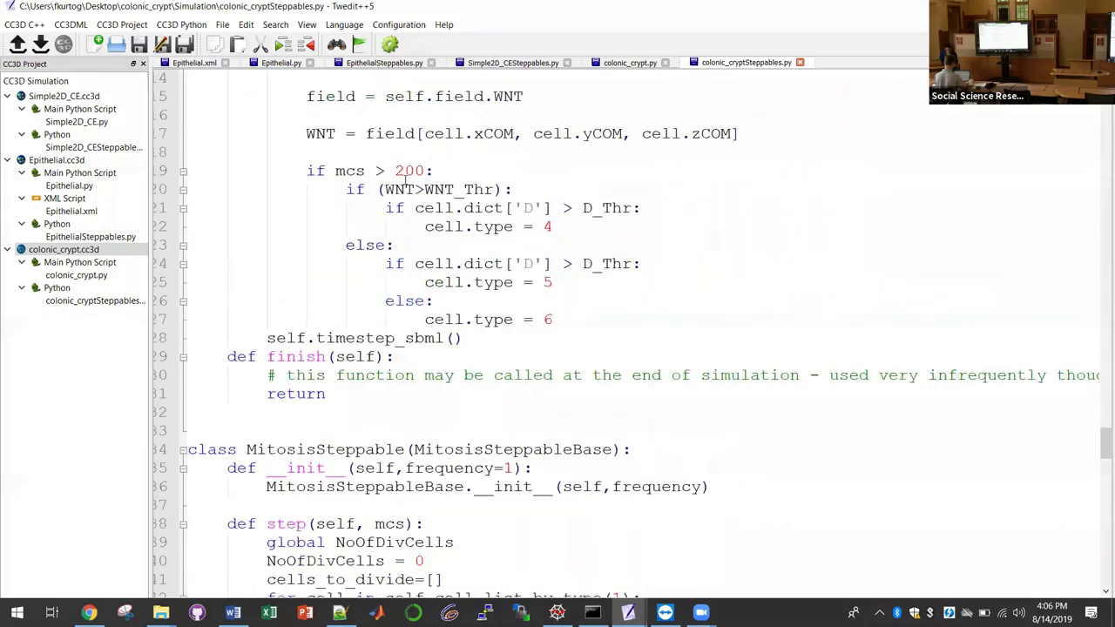
double_click(406, 187)
click(521, 178)
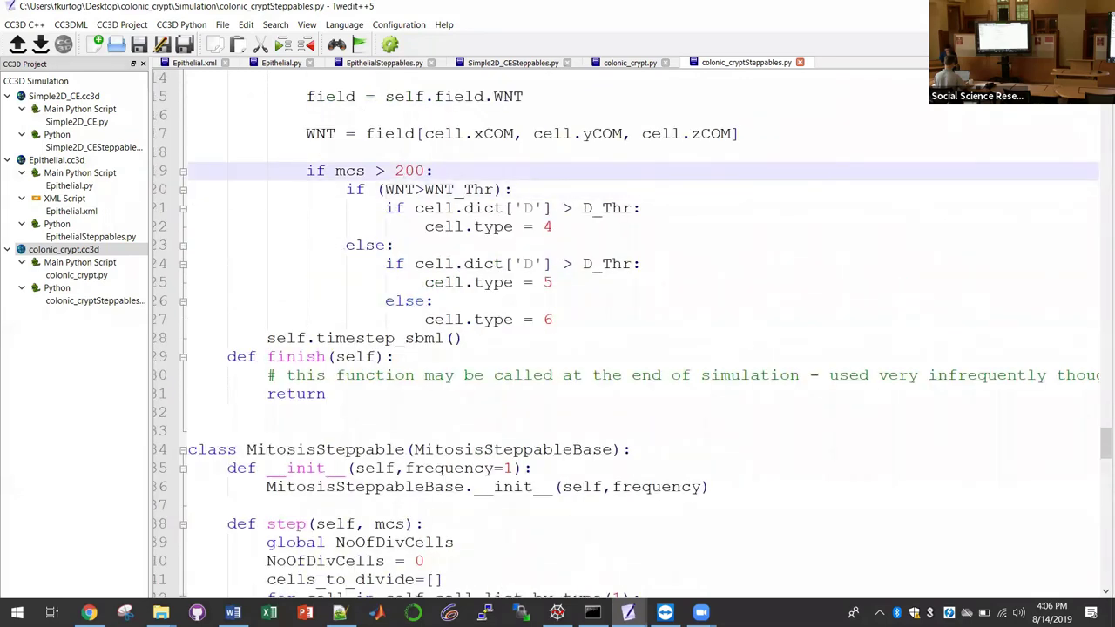
click(628, 613)
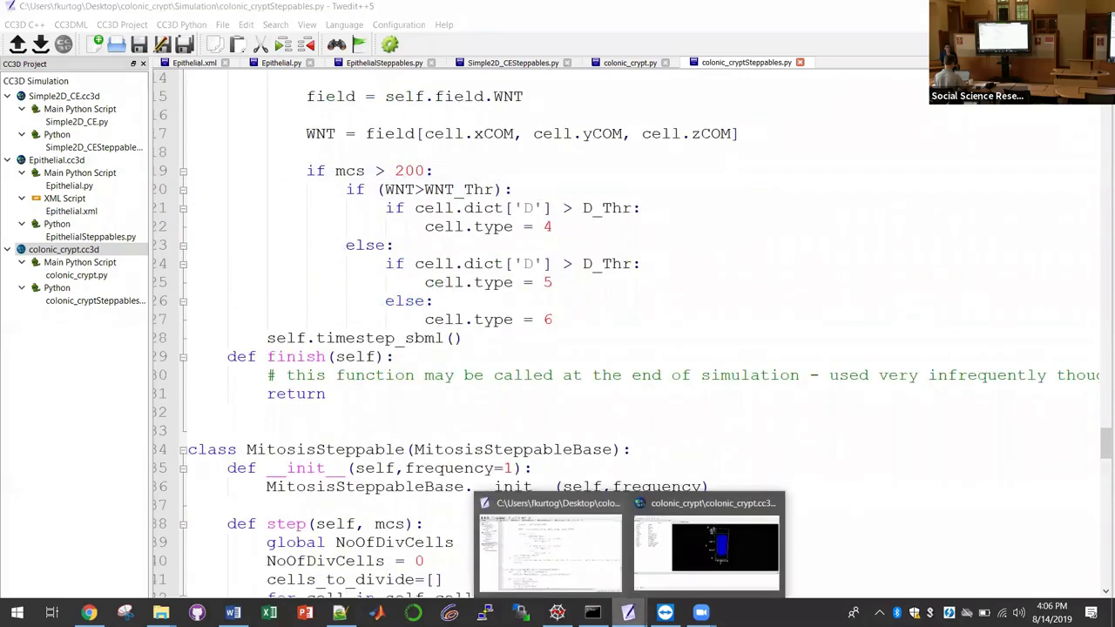
click(707, 553)
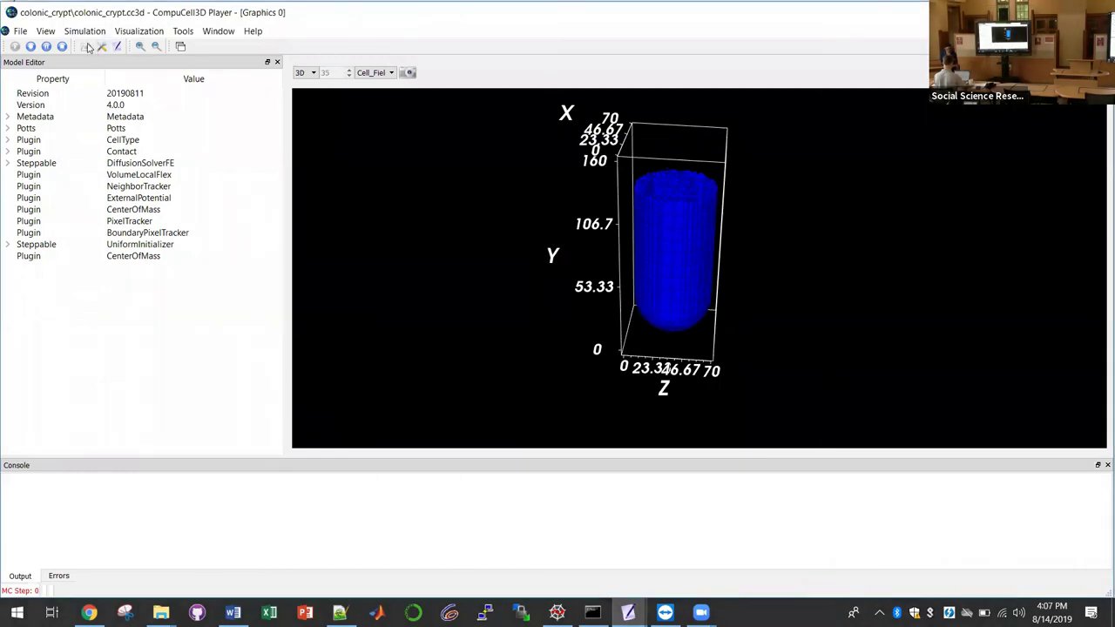
Step: Tilt the crypt's 3D view upward to look down into its open top
drag(667, 273, 632, 267)
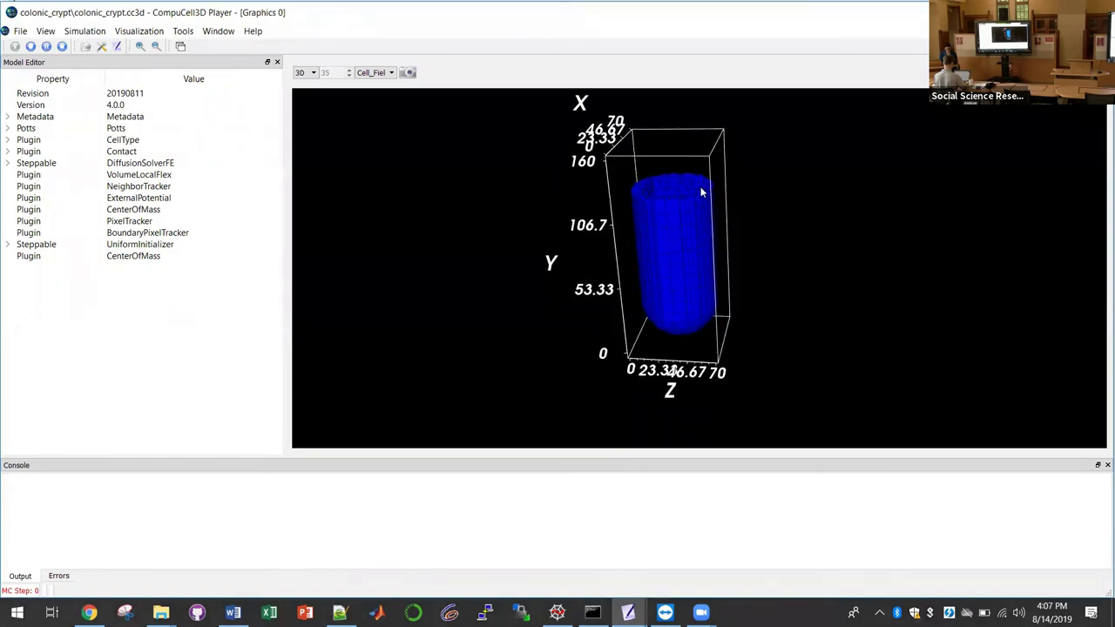
drag(670, 202, 675, 273)
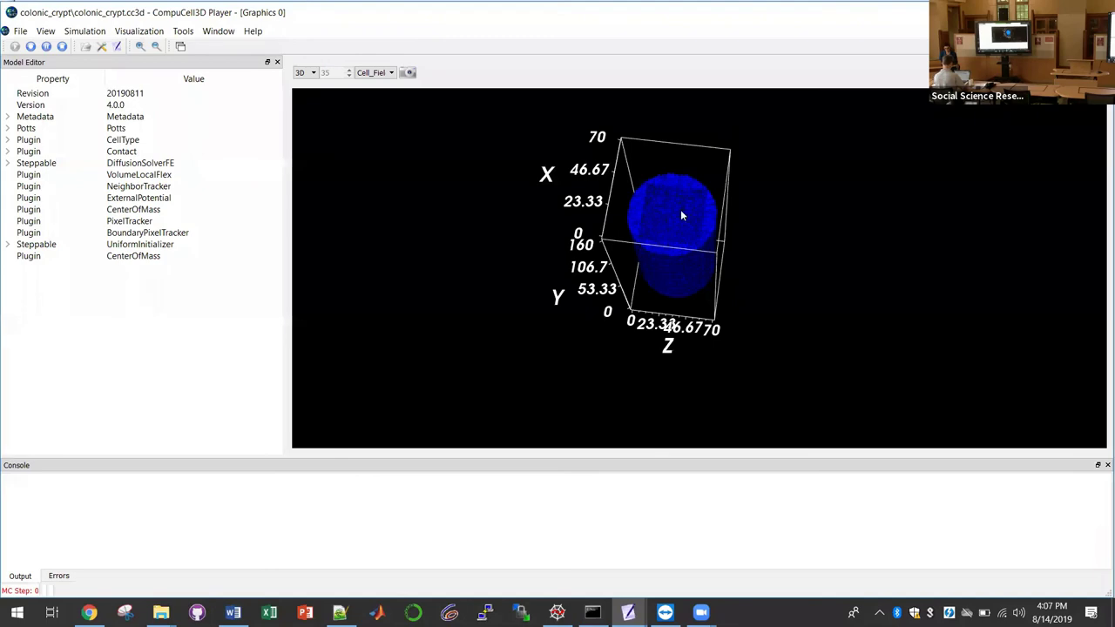
drag(705, 271, 687, 184)
Step: Scroll through colonic_cryptSteppables.py toward the cells_to_die killing loop, dismissing a console context menu
key(alt+Tab)
scroll(490, 171, up, 20)
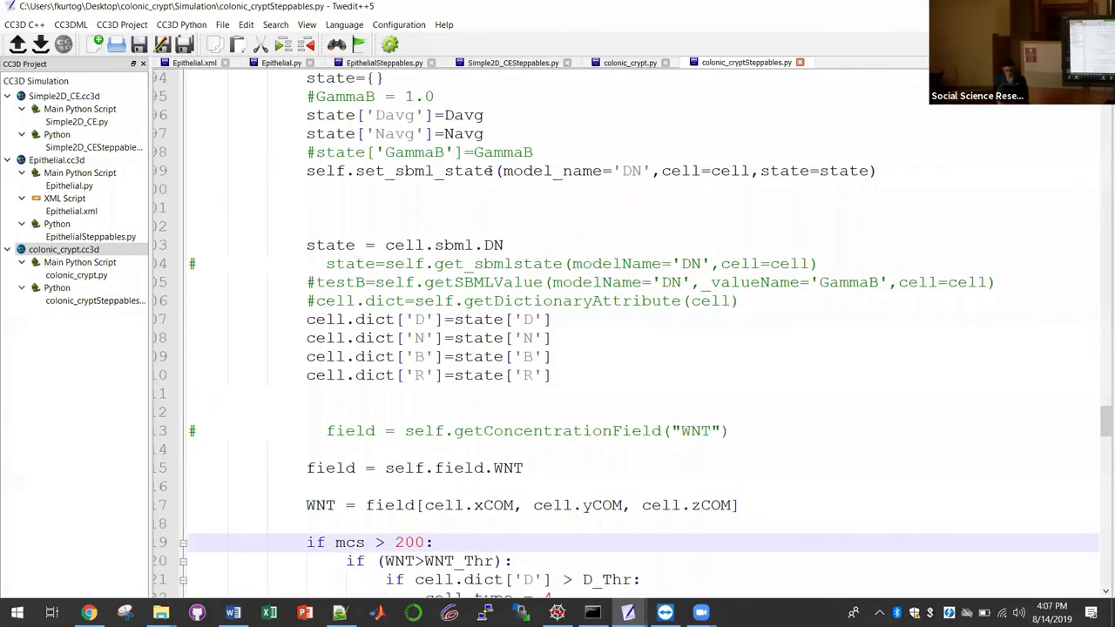
scroll(489, 171, down, 20)
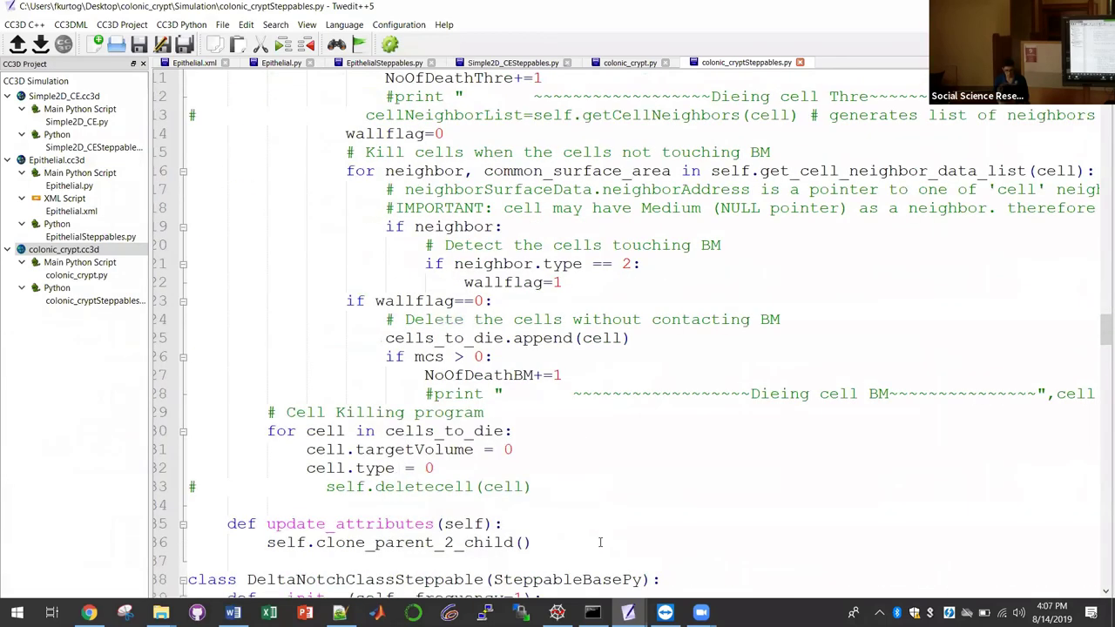
scroll(489, 170, up, 1)
right_click(702, 564)
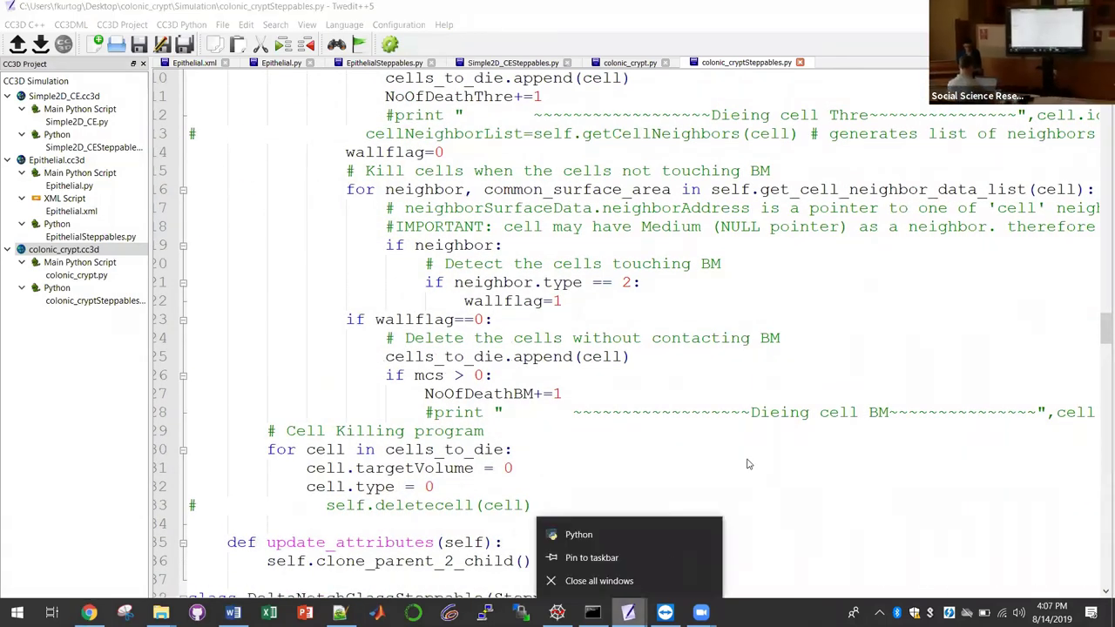
click(552, 450)
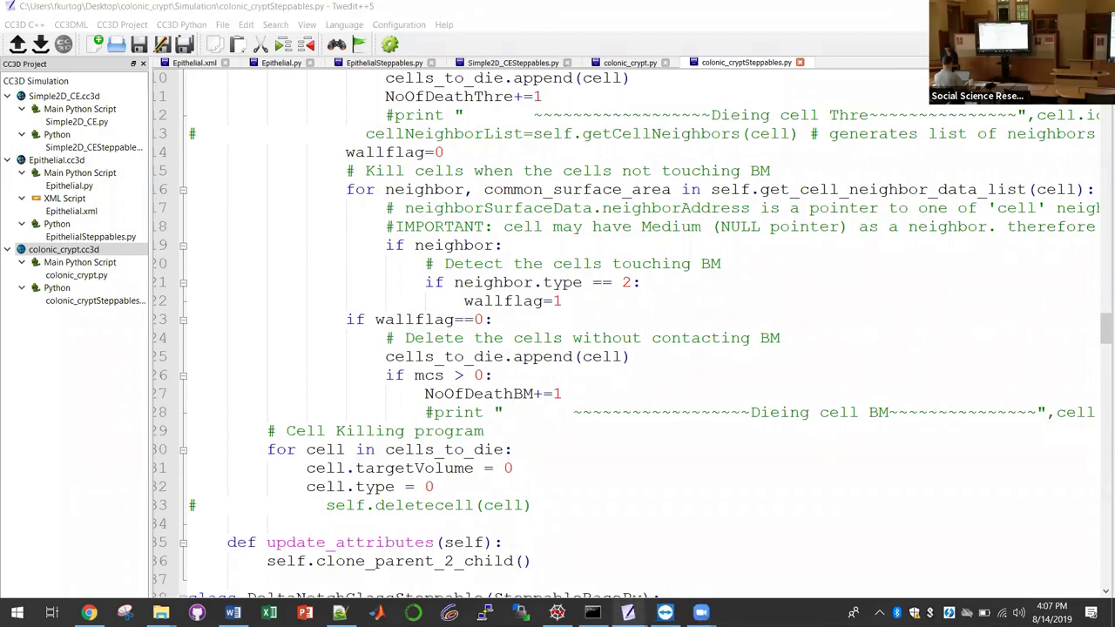
Step: Open the Player preferences and browse the cell type colour and field display settings
mouse_move(665, 613)
click(709, 540)
click(703, 444)
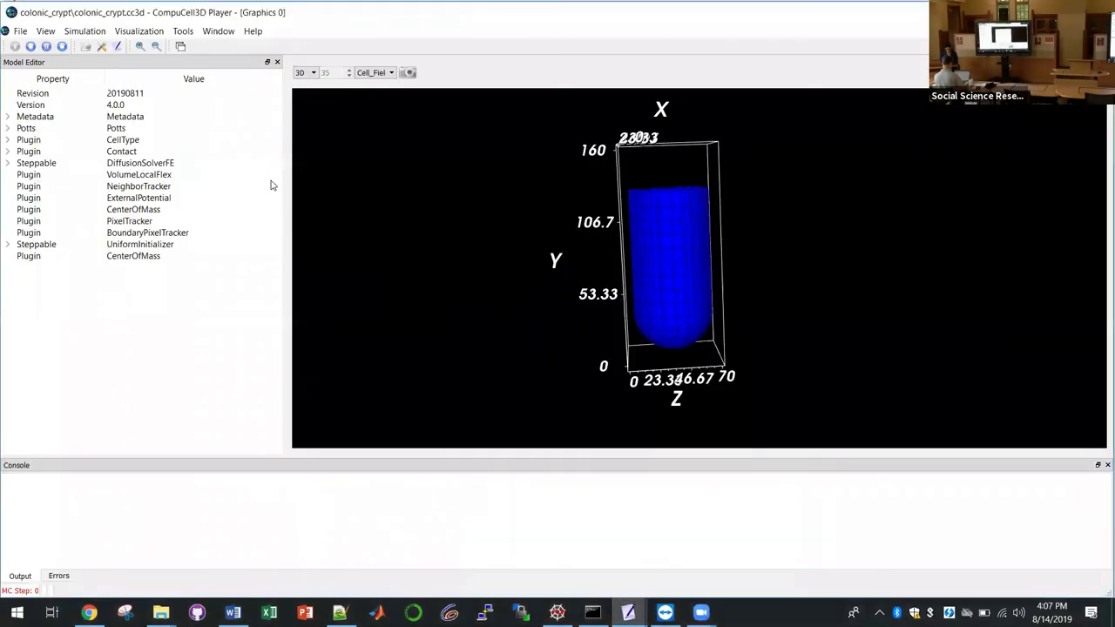
click(102, 47)
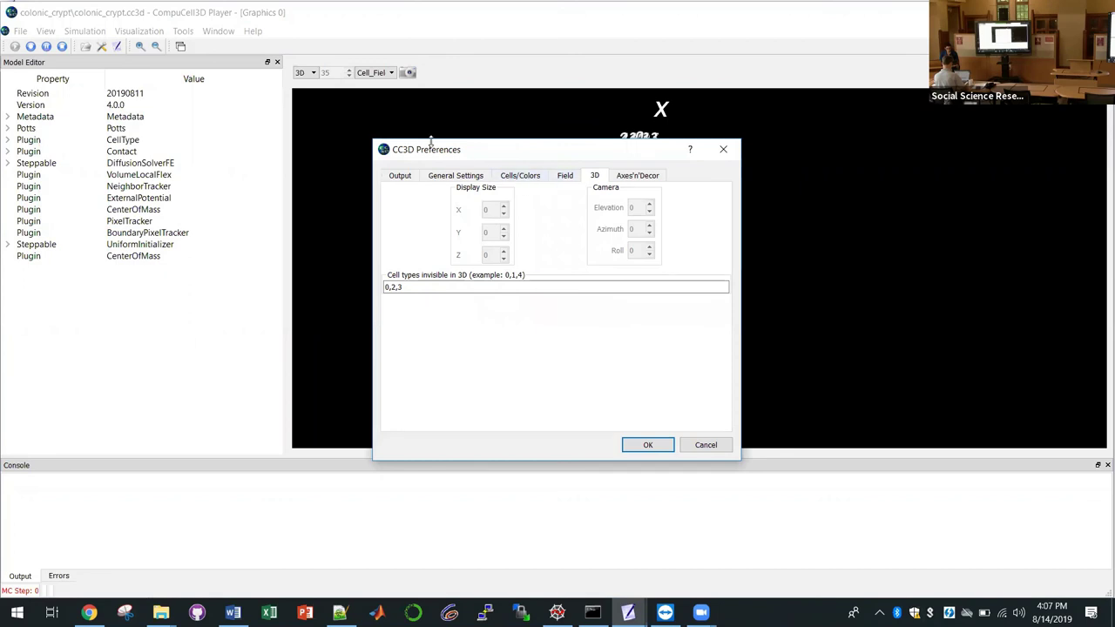
click(537, 176)
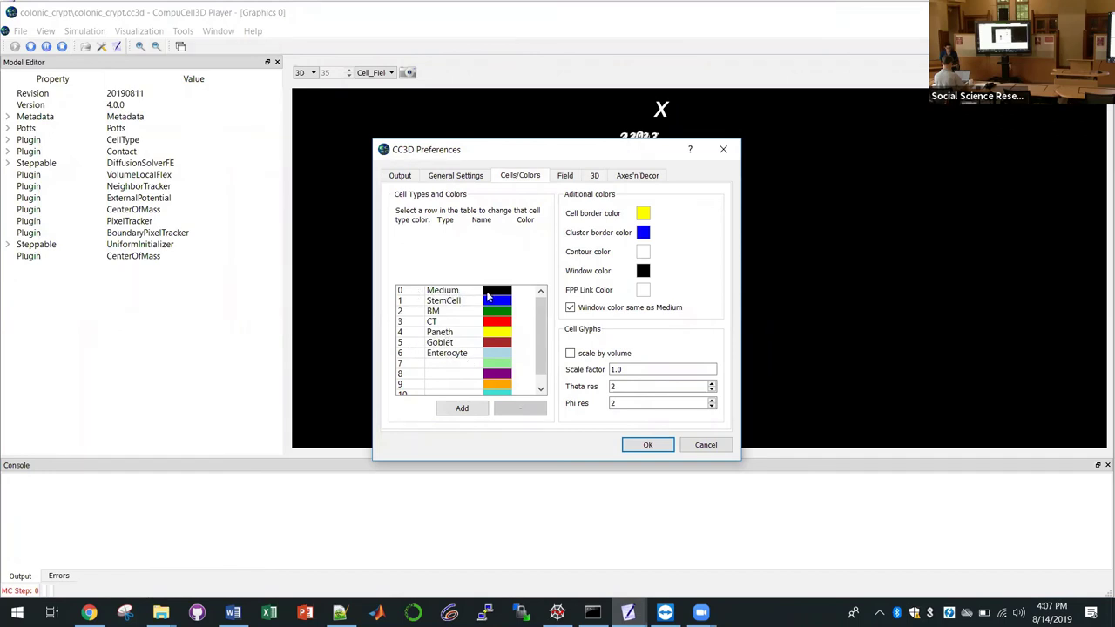
click(419, 325)
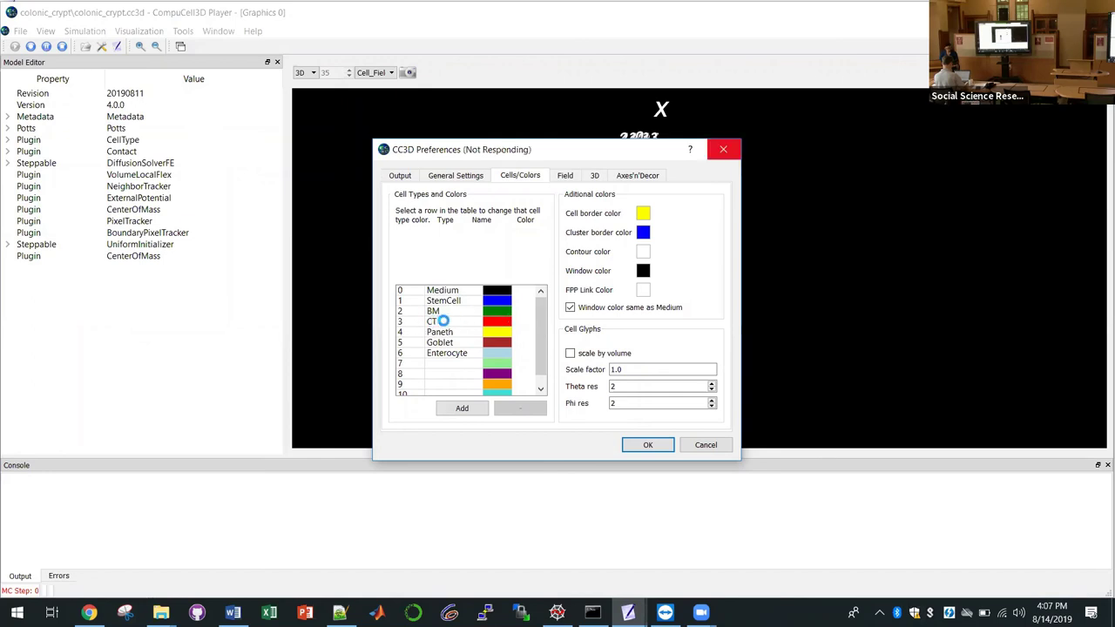
click(565, 174)
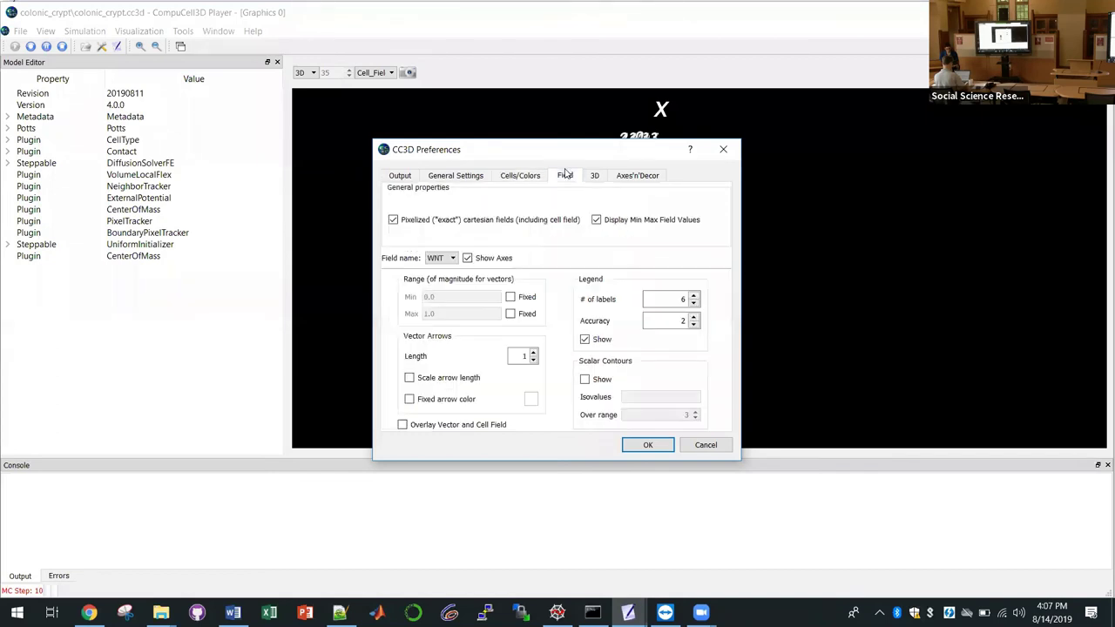
click(595, 176)
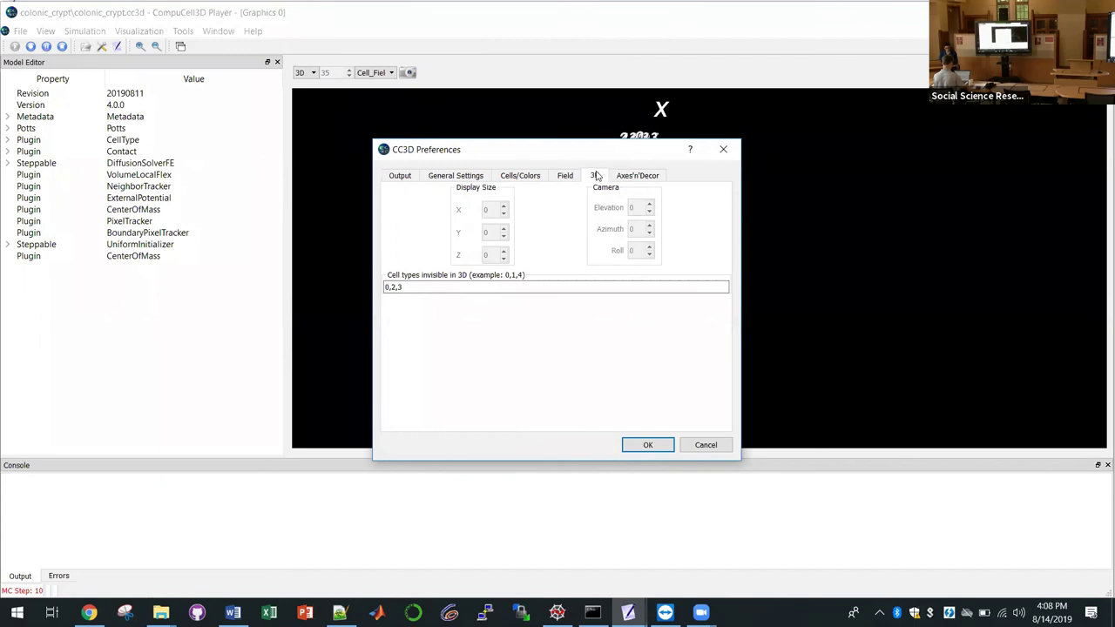
Step: Inspect the 0,2,3 hidden cell types list on the 3D tab, then cancel the preferences
click(423, 287)
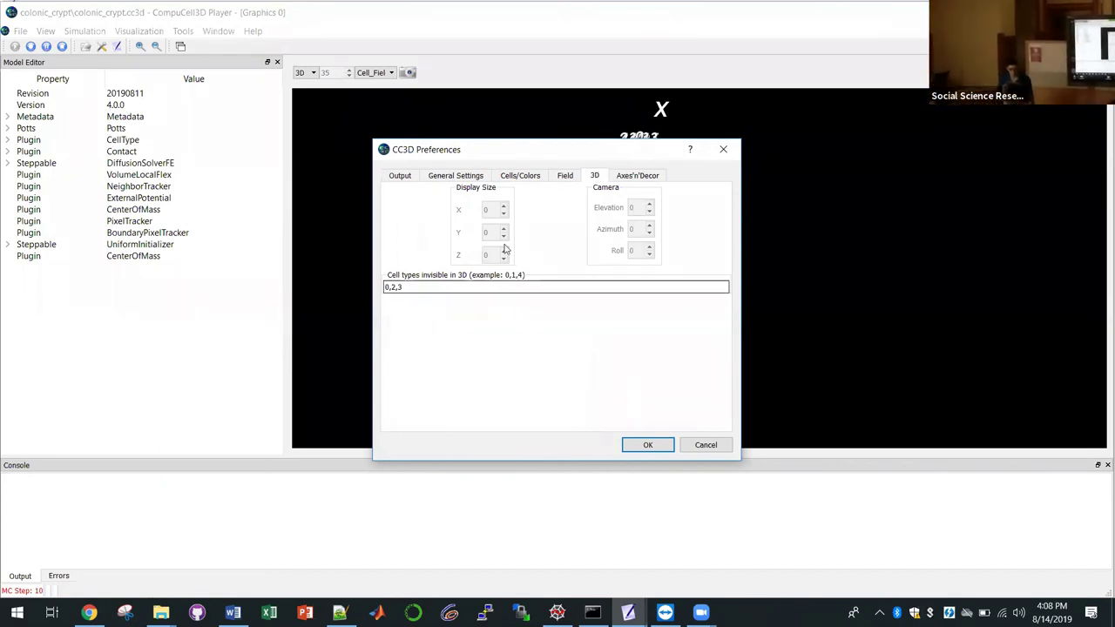
click(425, 288)
drag(400, 290, 386, 289)
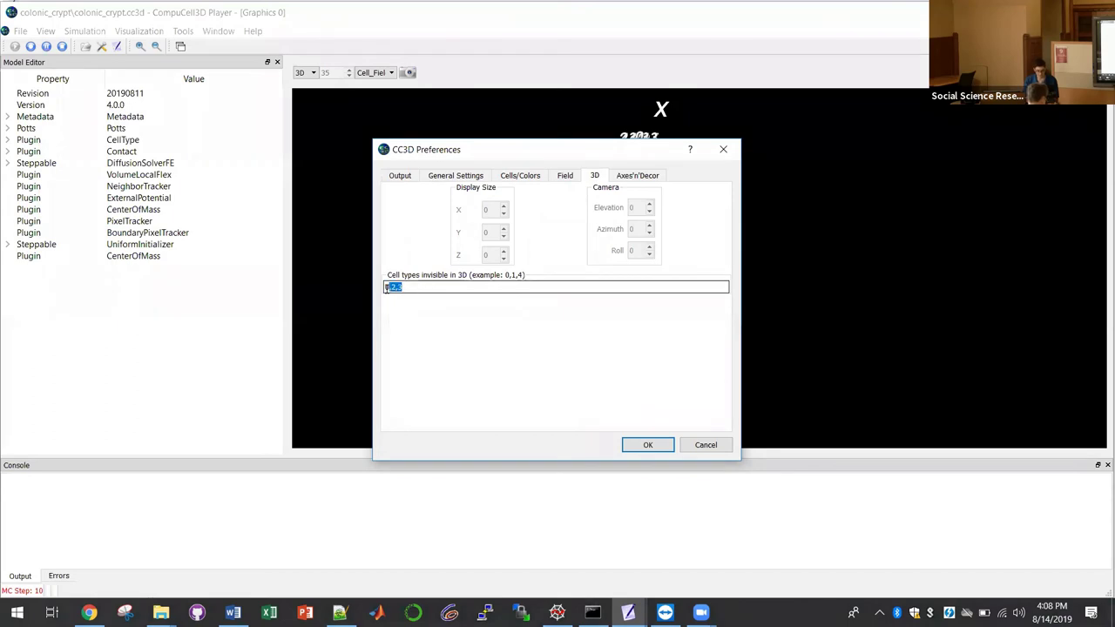
click(456, 290)
click(528, 177)
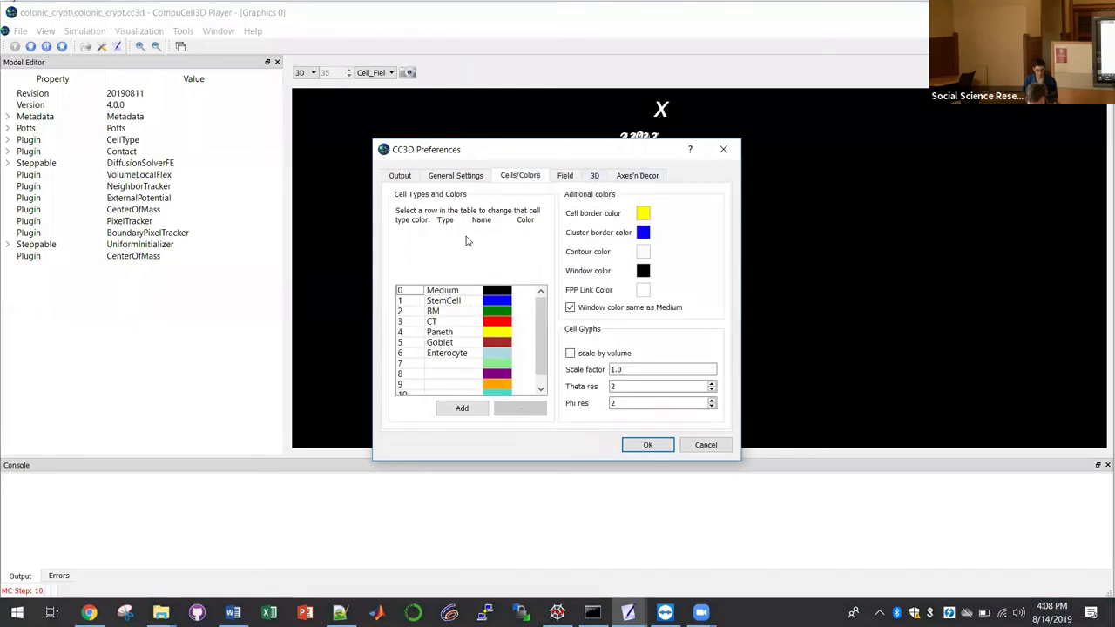
click(592, 177)
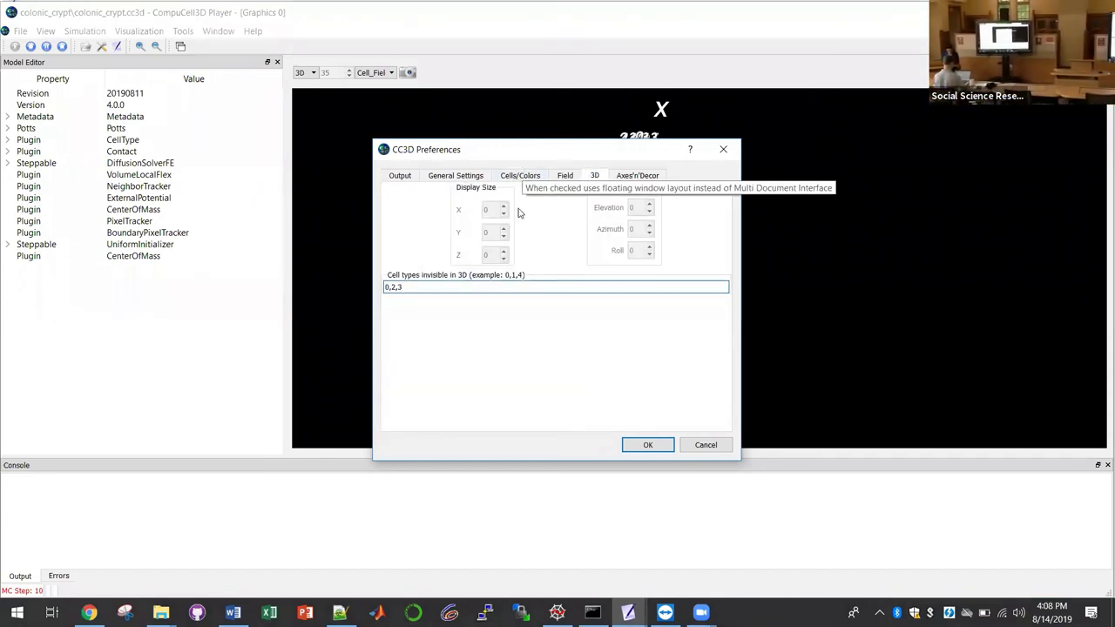
click(522, 176)
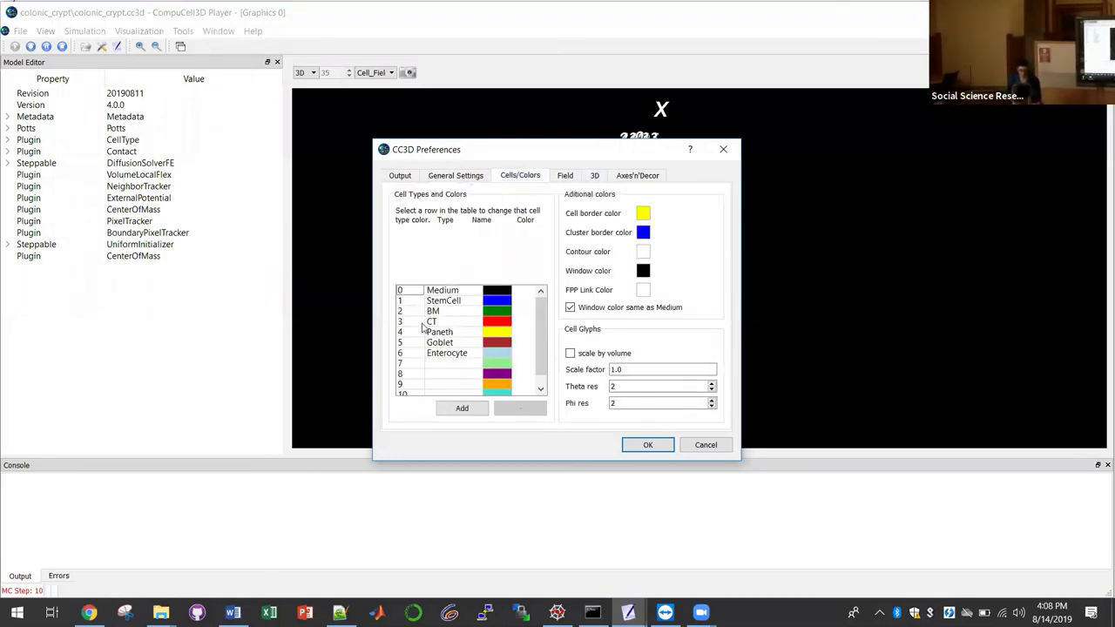
click(596, 177)
click(408, 289)
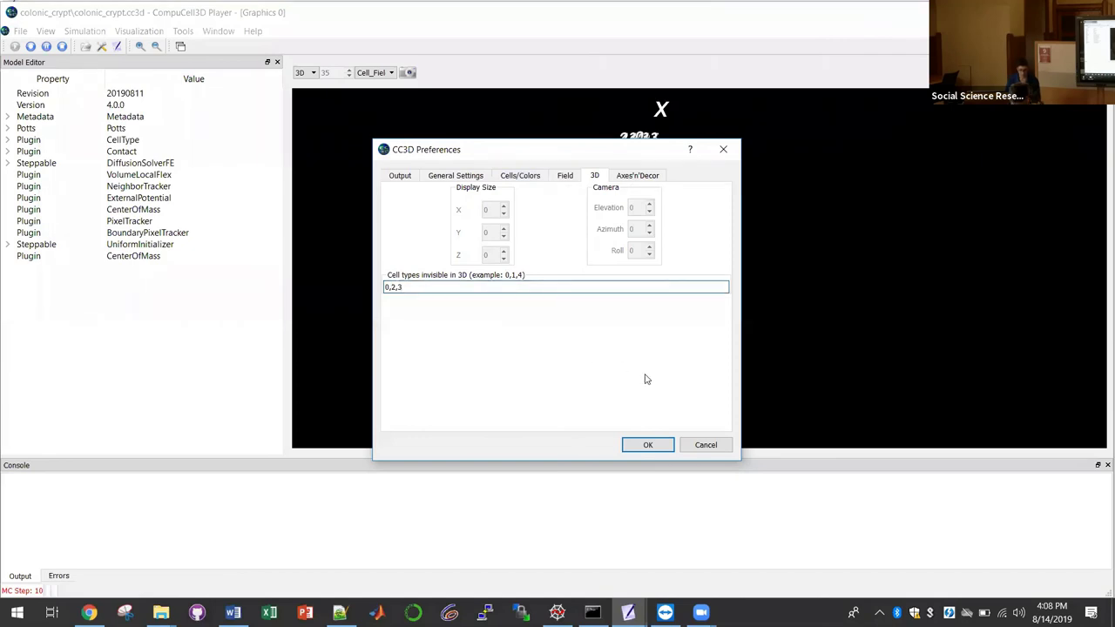
click(705, 445)
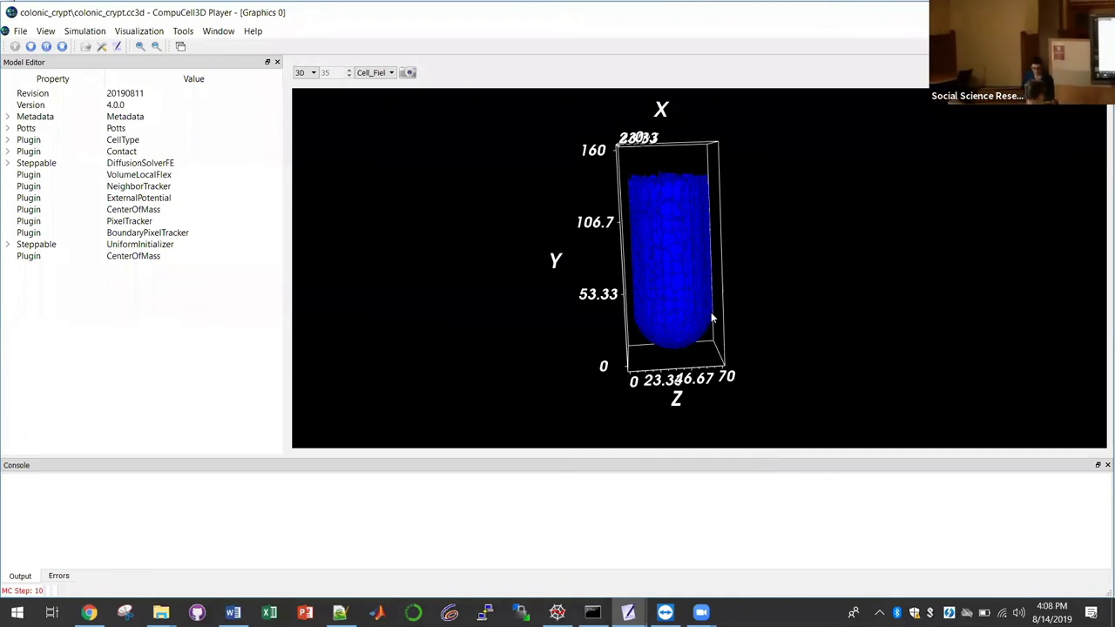
drag(681, 294, 728, 291)
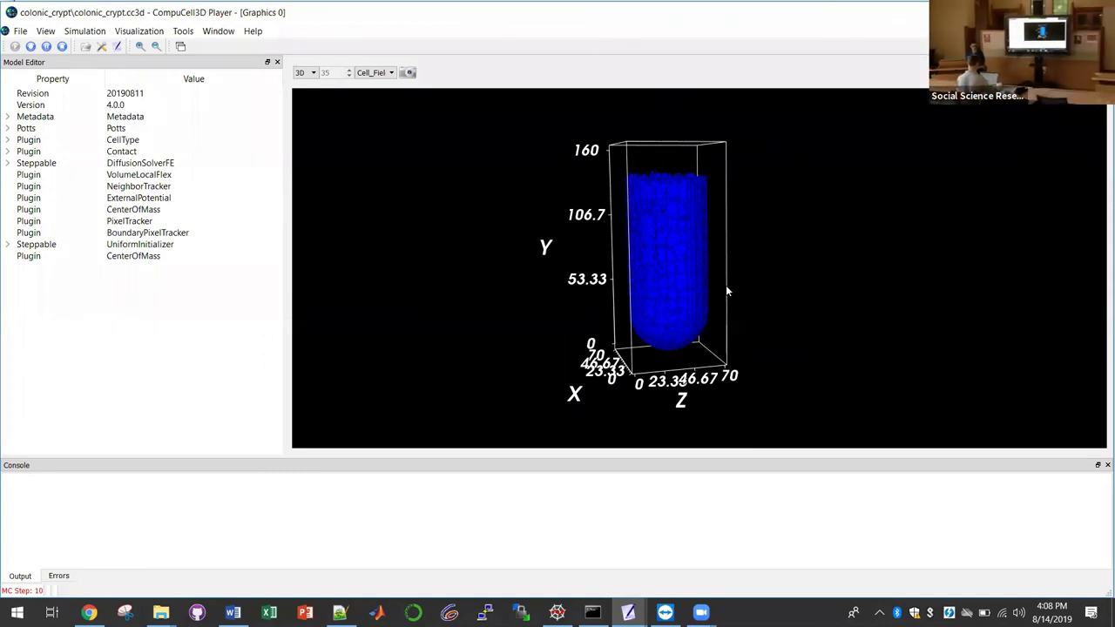
click(102, 46)
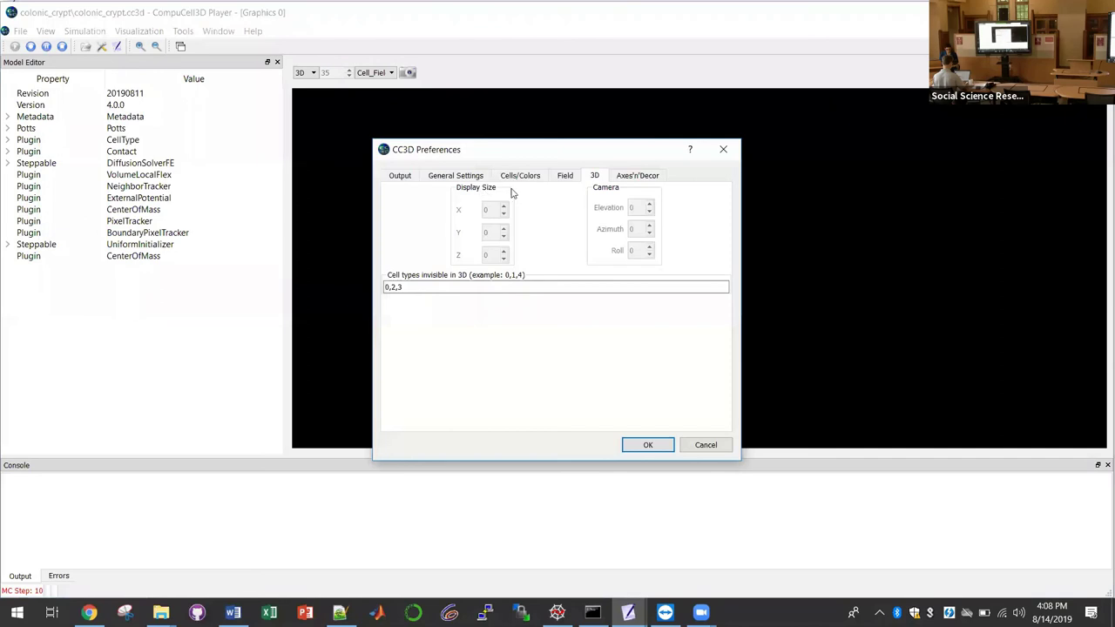
click(519, 176)
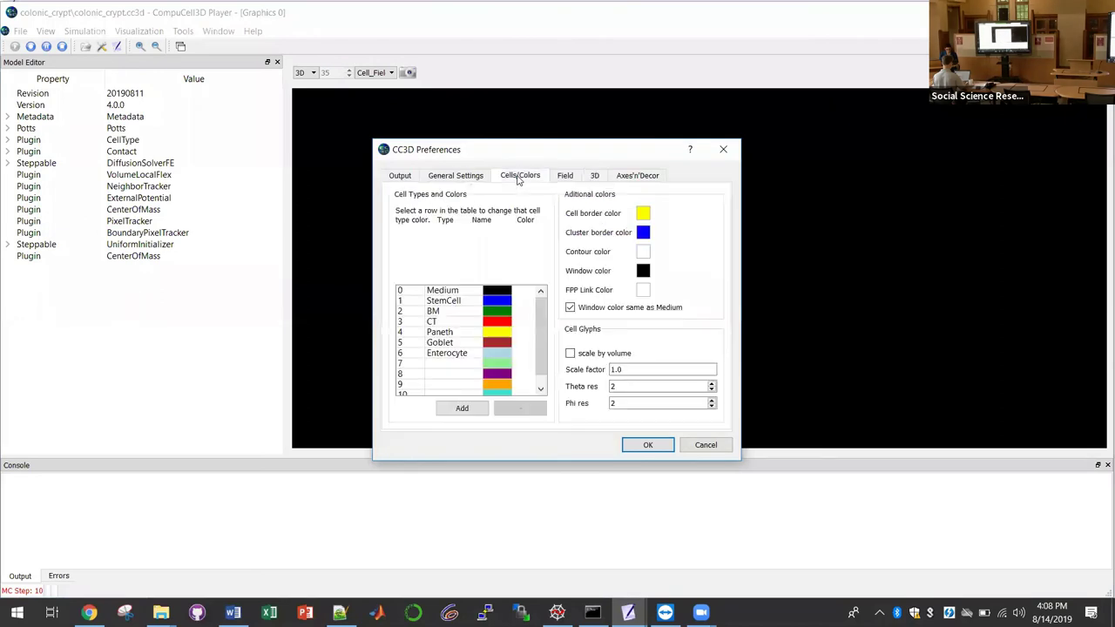
double_click(499, 304)
click(673, 409)
click(706, 445)
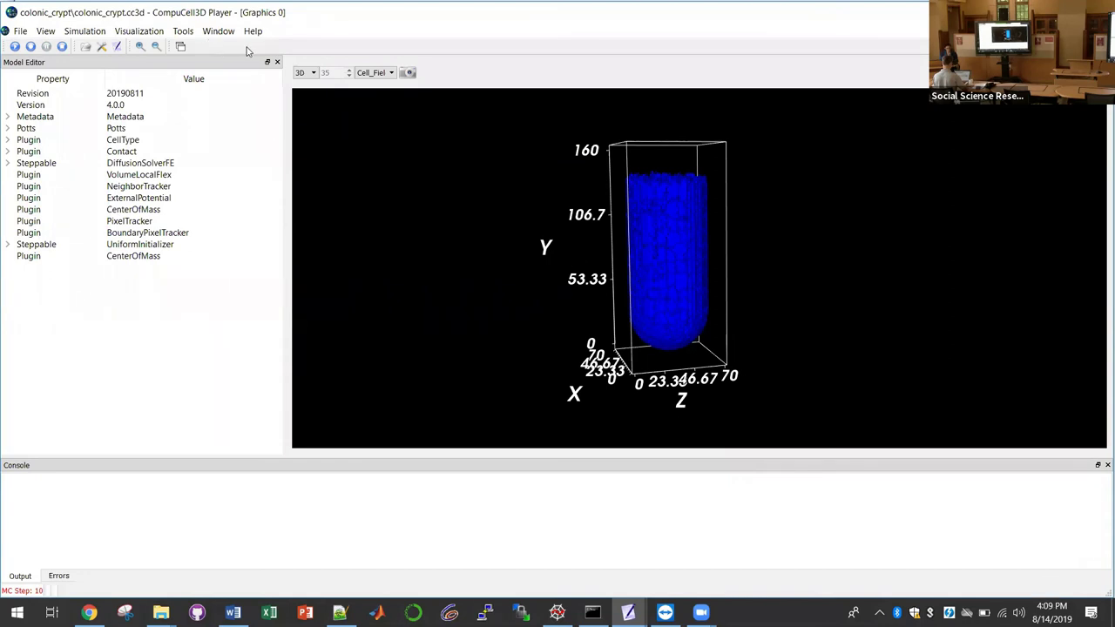
Step: In the Cells/Colors configuration, colour StemCell red and Paneth teal
click(185, 32)
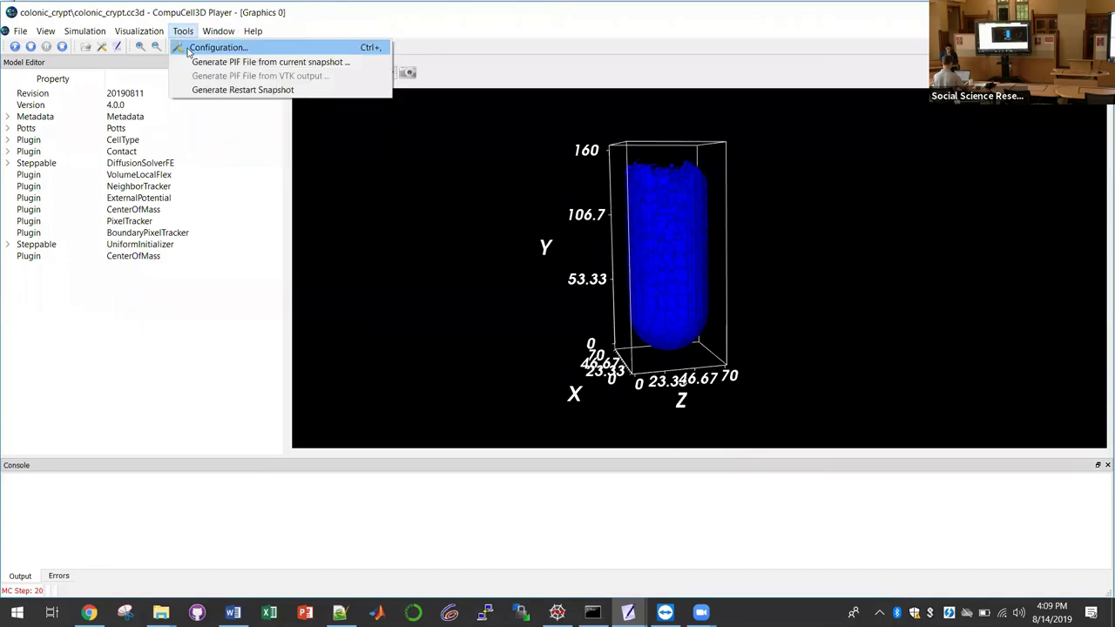
click(189, 48)
click(494, 302)
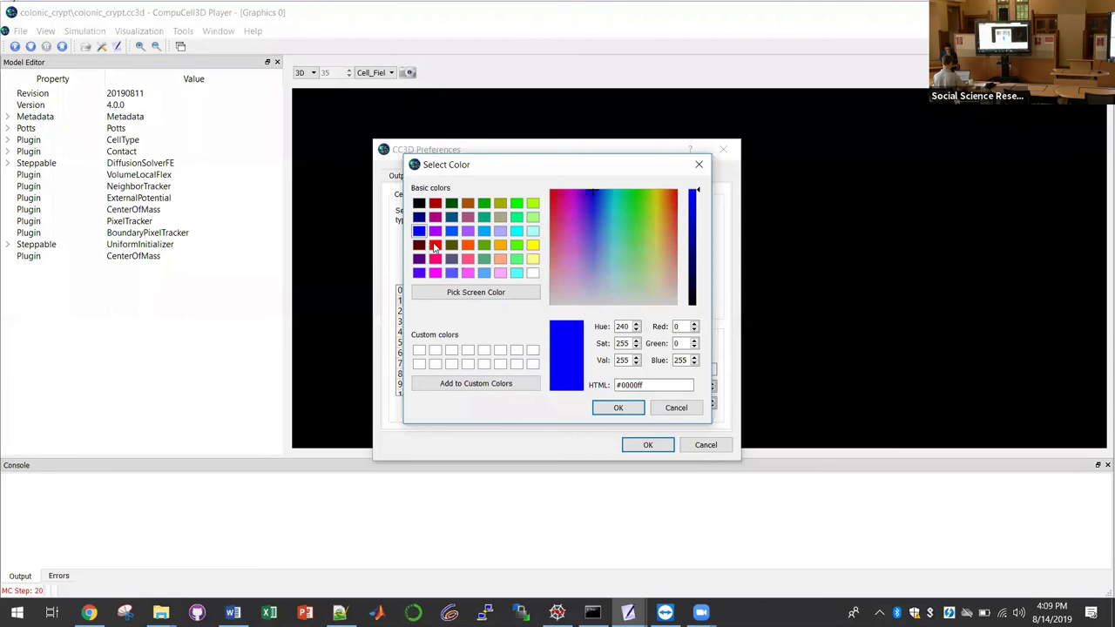
click(434, 245)
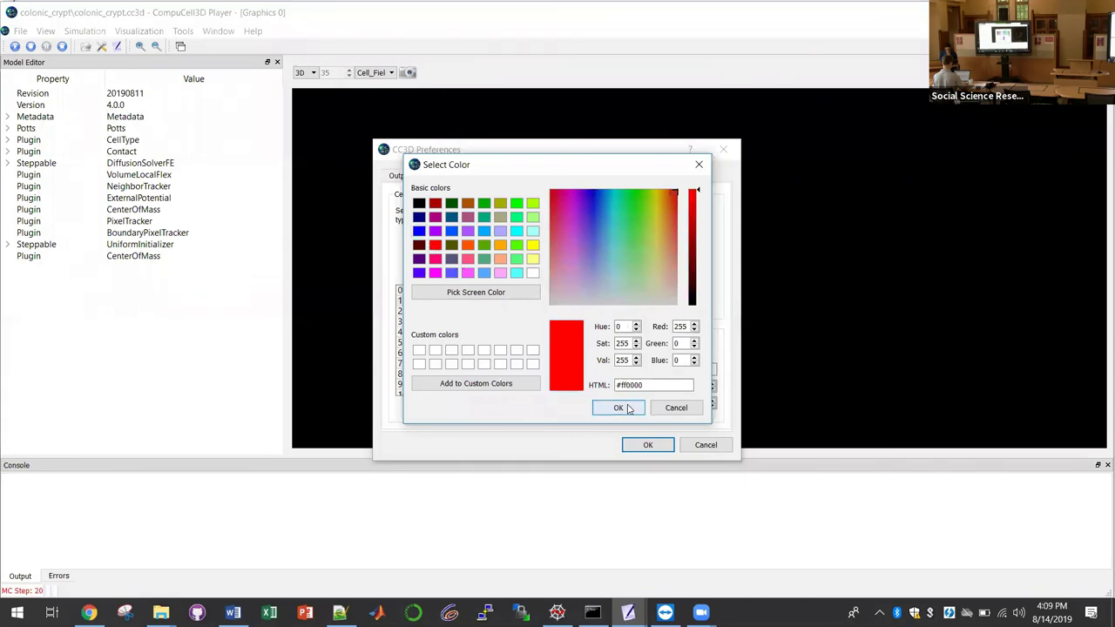
click(628, 408)
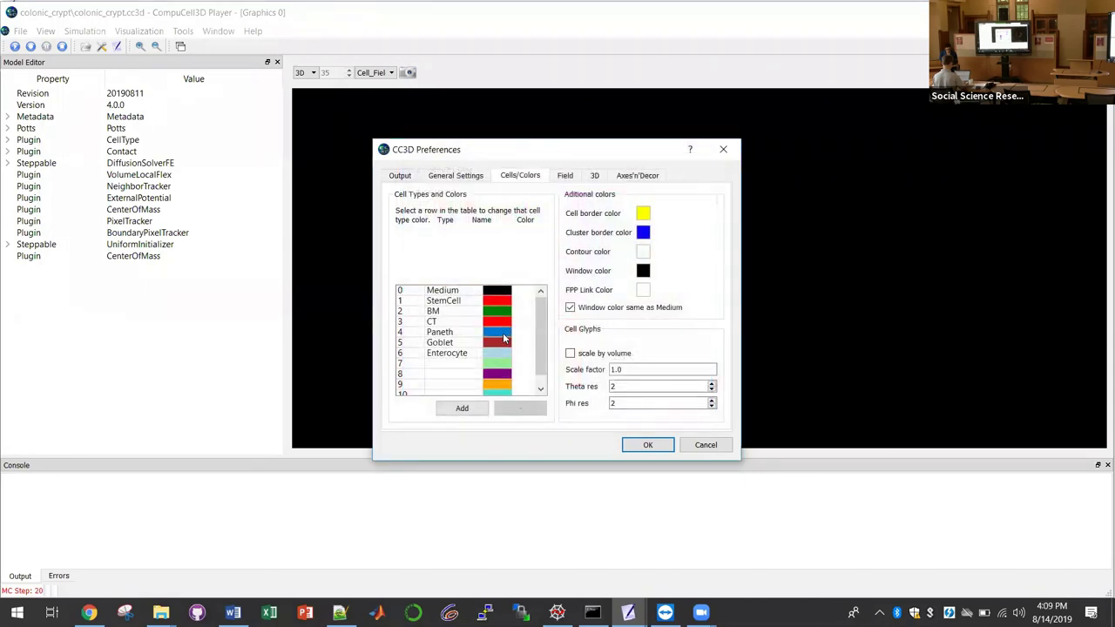
click(503, 338)
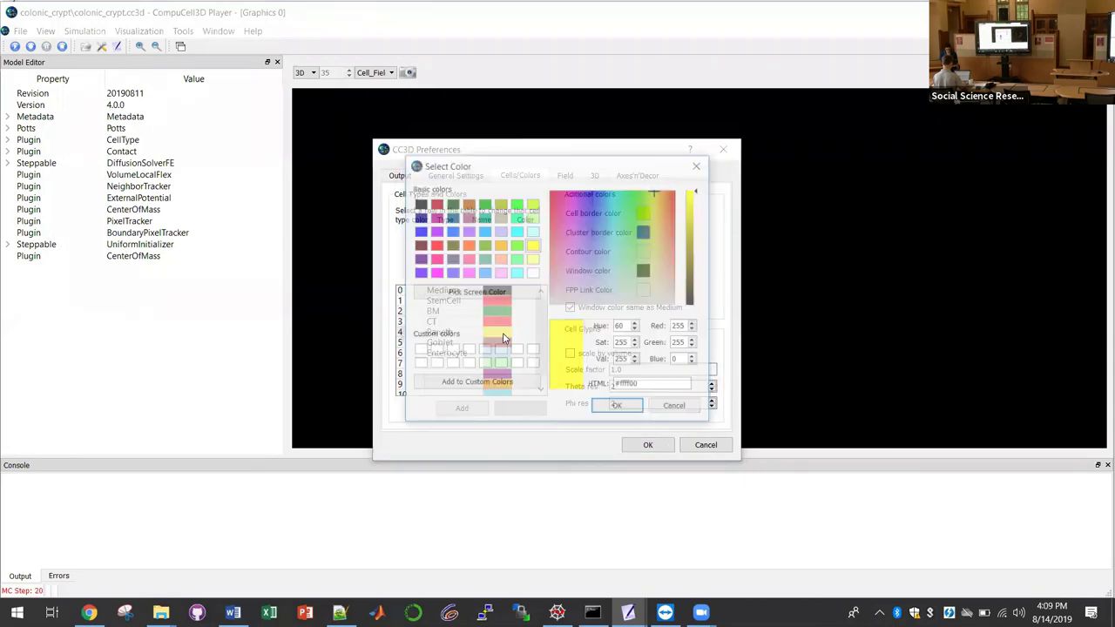
click(485, 218)
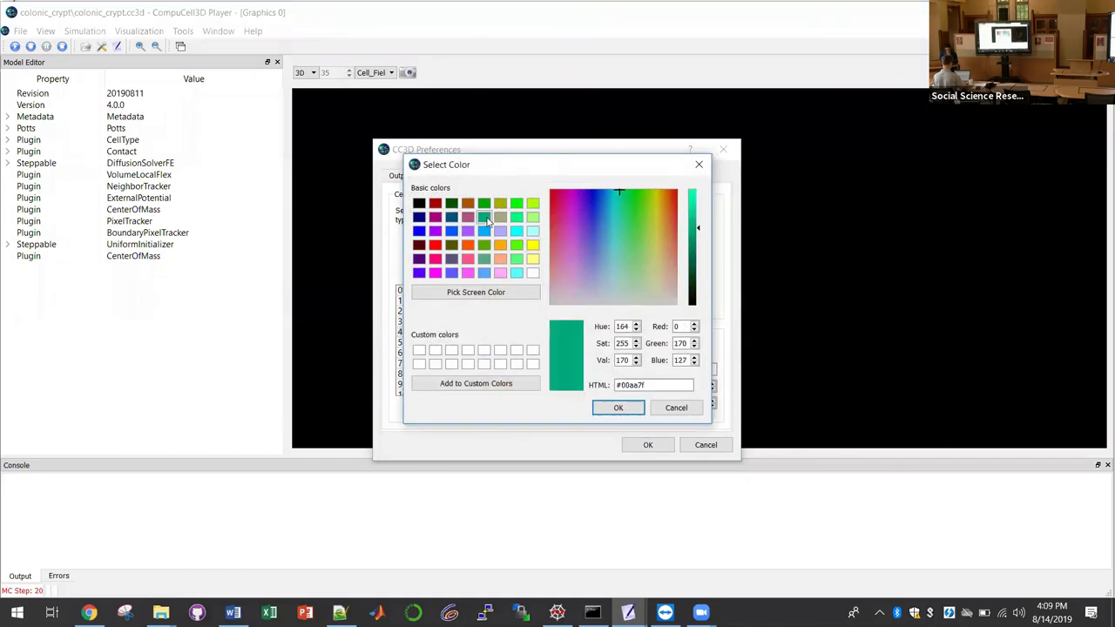
click(616, 409)
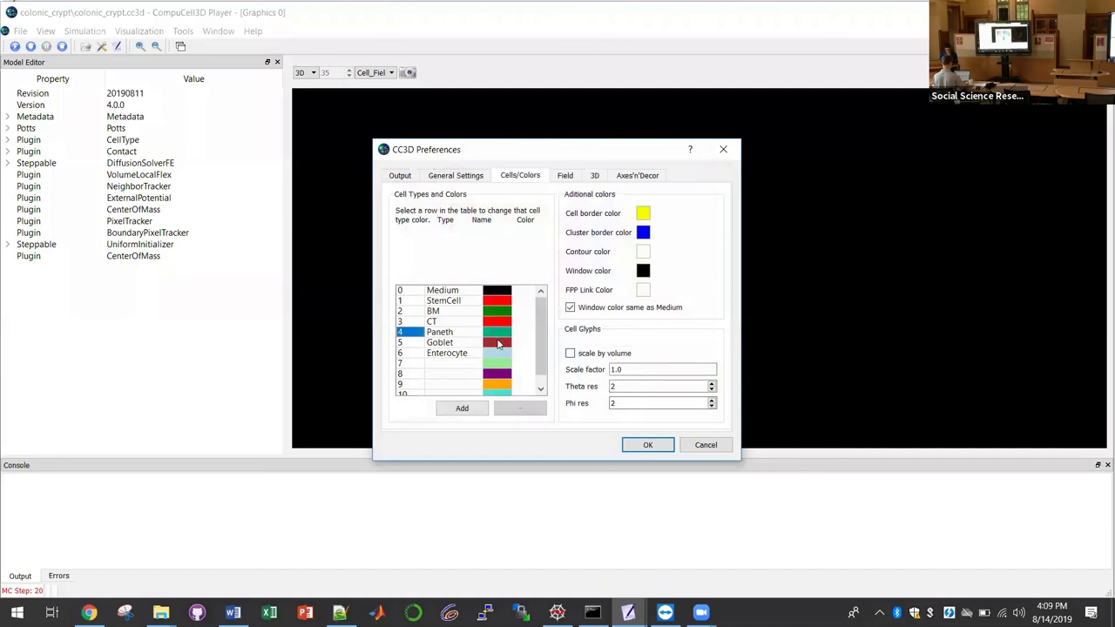
Step: Colour Goblet yellow and Enterocyte blue, then apply the new cell colours
click(512, 300)
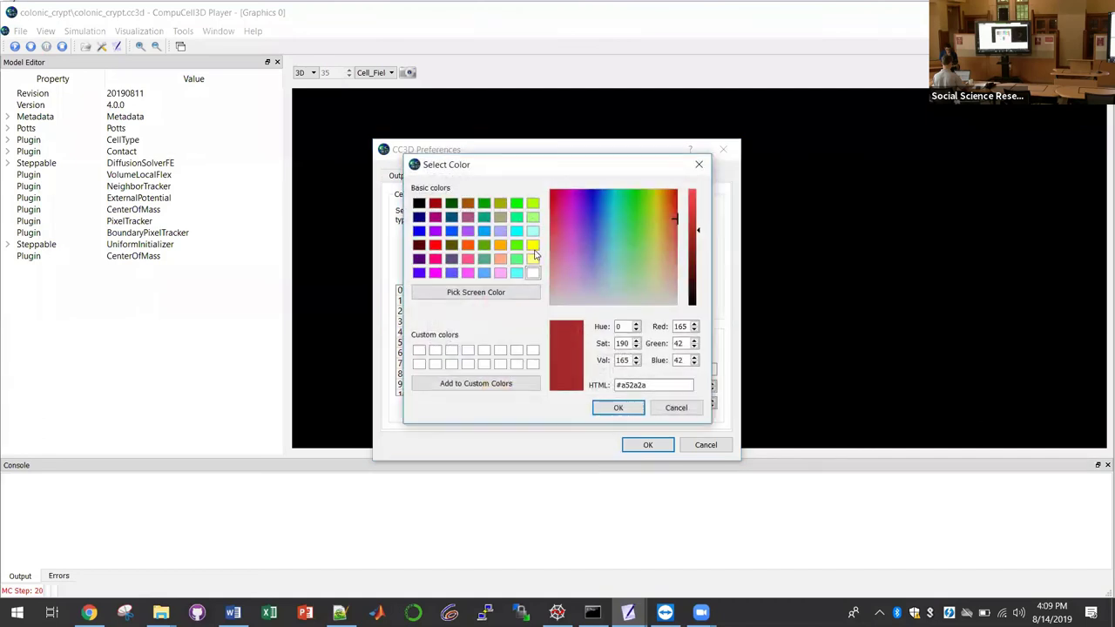
click(533, 246)
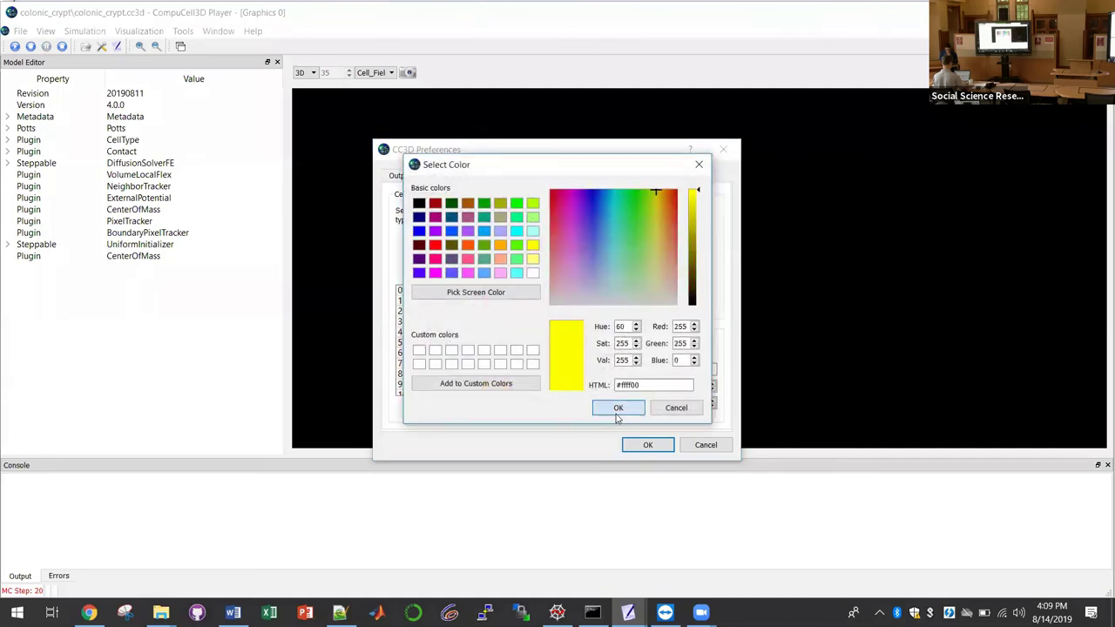
click(616, 416)
click(497, 353)
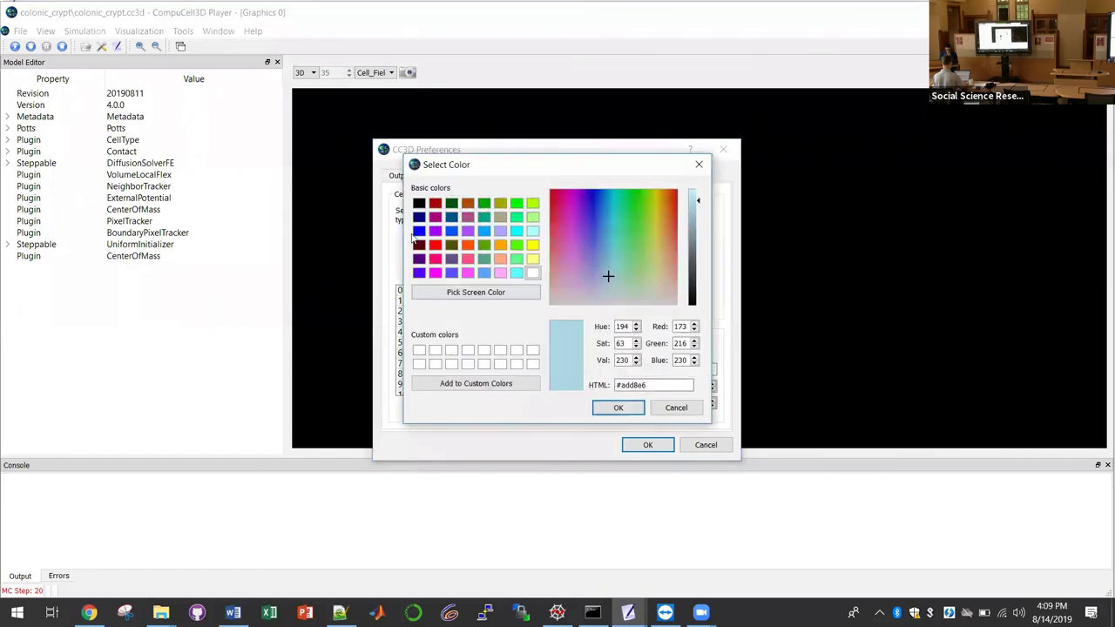
click(419, 231)
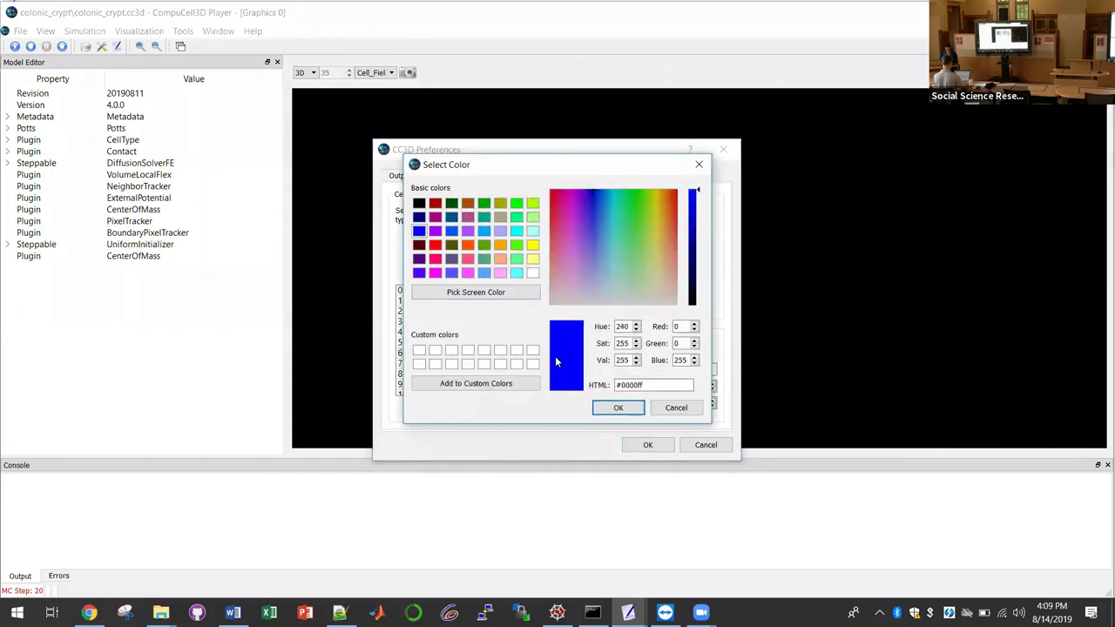
click(618, 407)
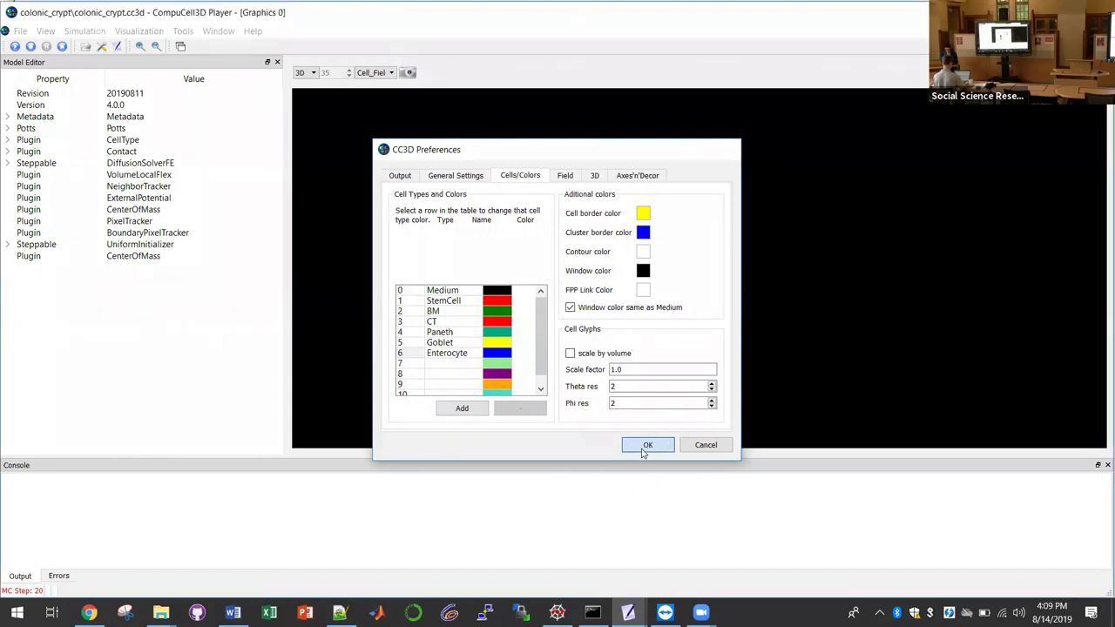
click(646, 446)
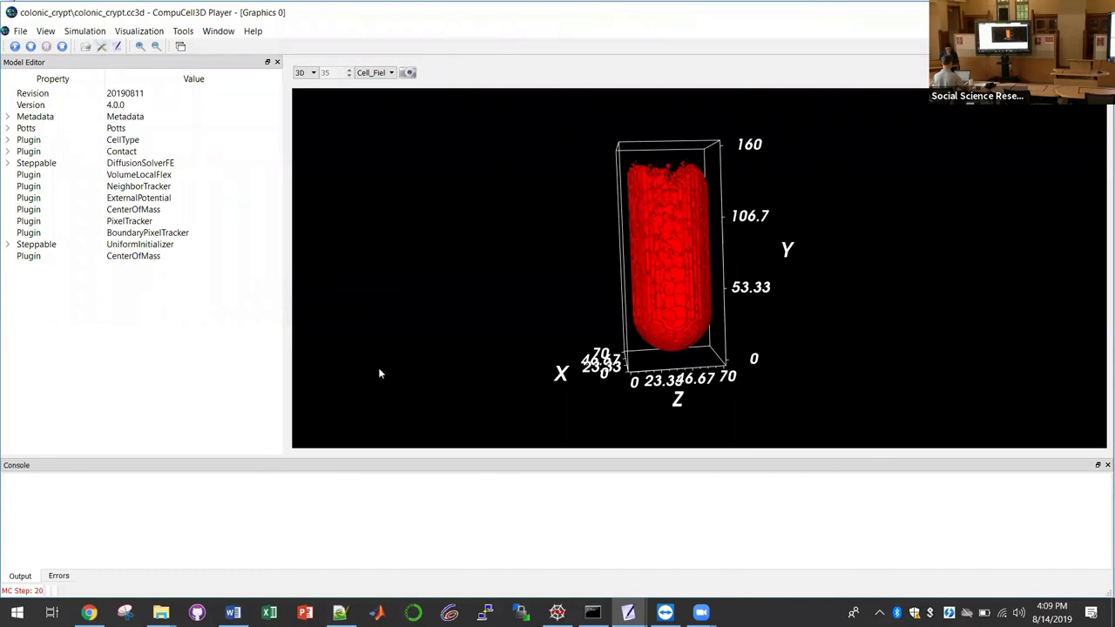
Step: Start the WorkingCryptModel run and orbit the 3D crypt to view its red, green, yellow and blue cells
click(15, 49)
drag(684, 268, 597, 264)
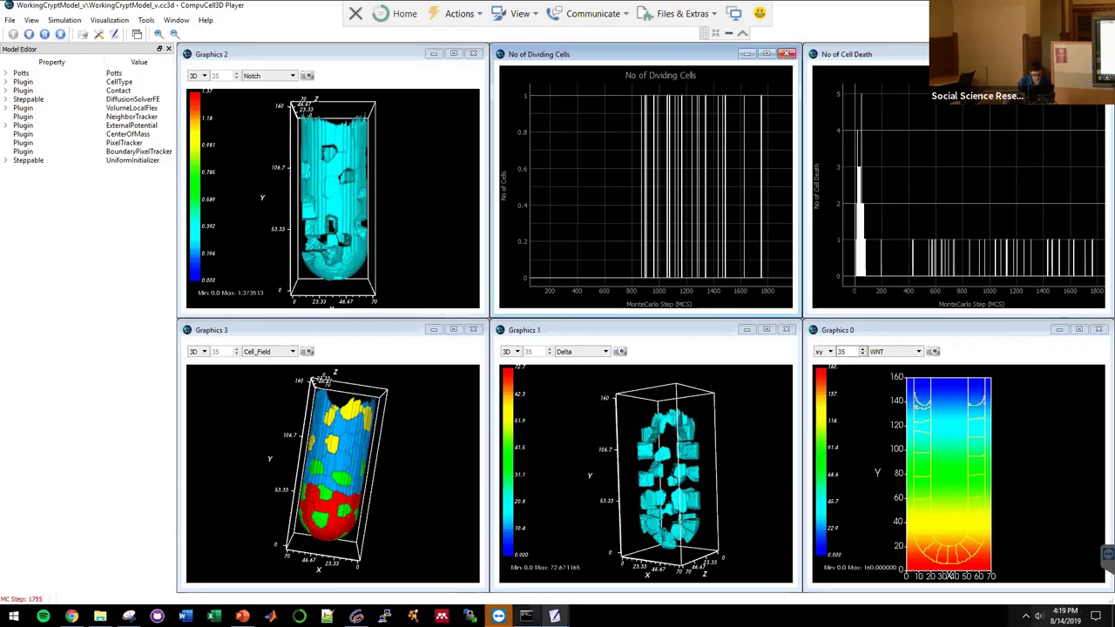
Step: In Twedit++, save DeltaNotchSteppables.py at the WNT_Thr = 10 line, then return to the Player
mouse_move(554, 615)
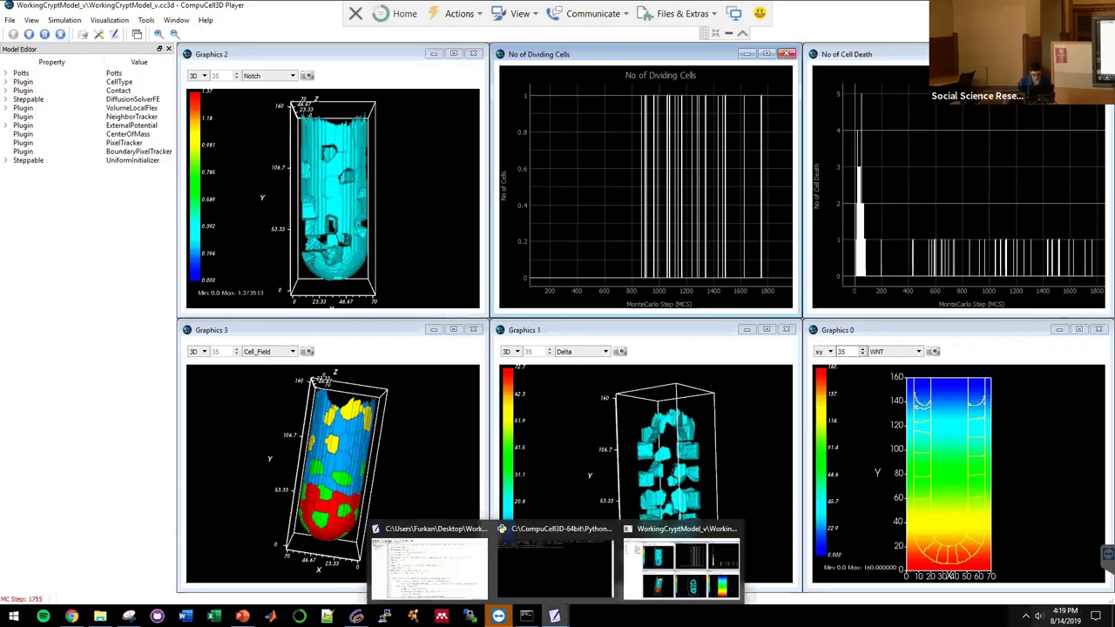
click(446, 586)
click(335, 326)
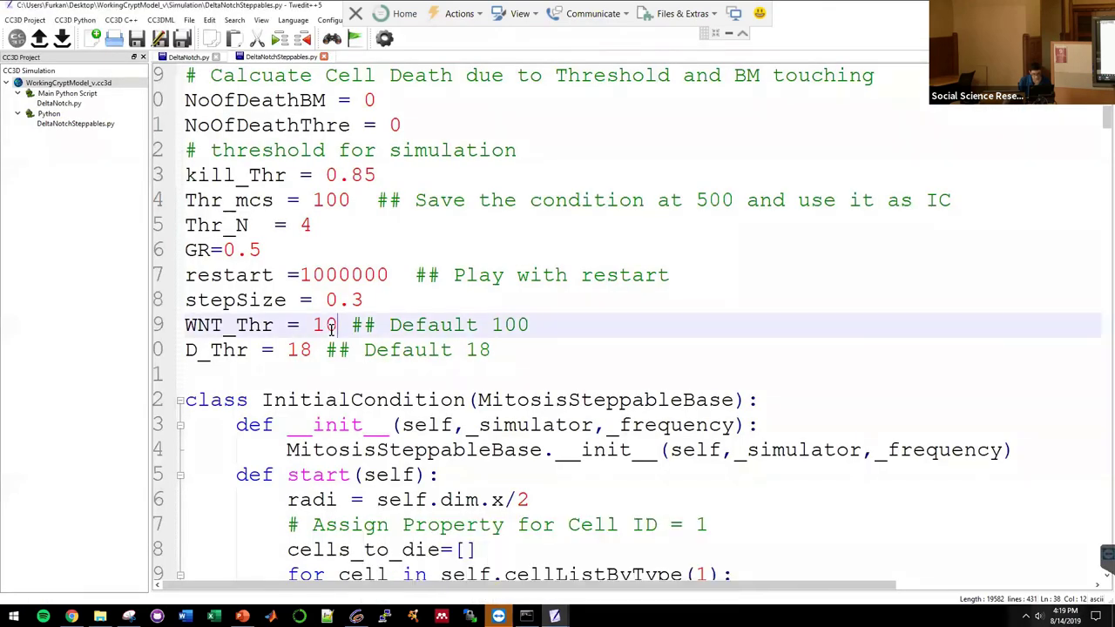
key(ctrl+s)
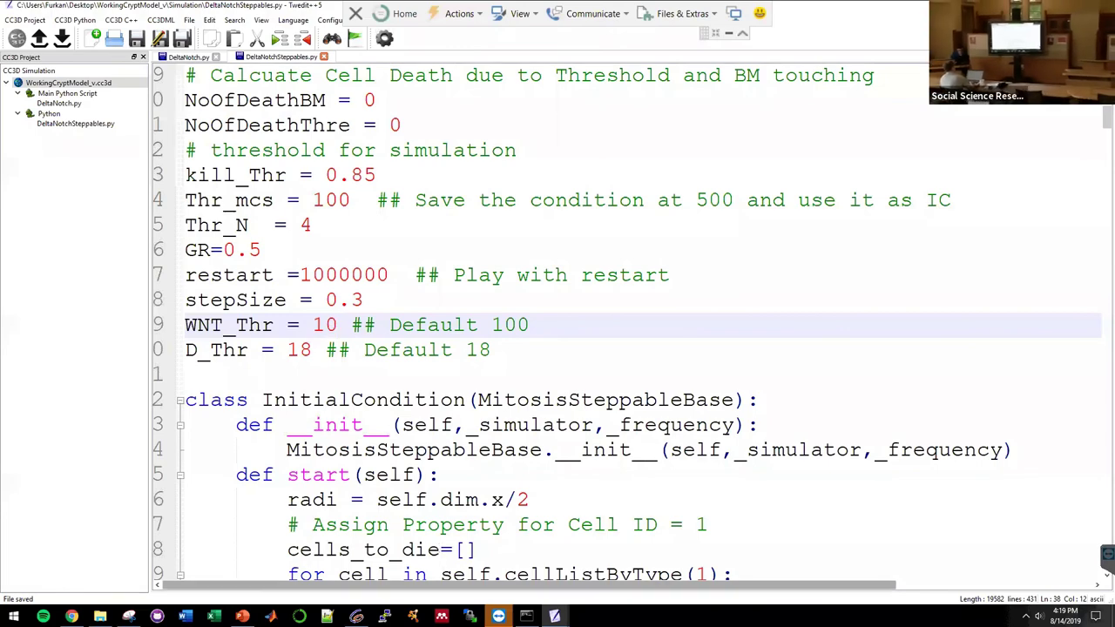
click(554, 616)
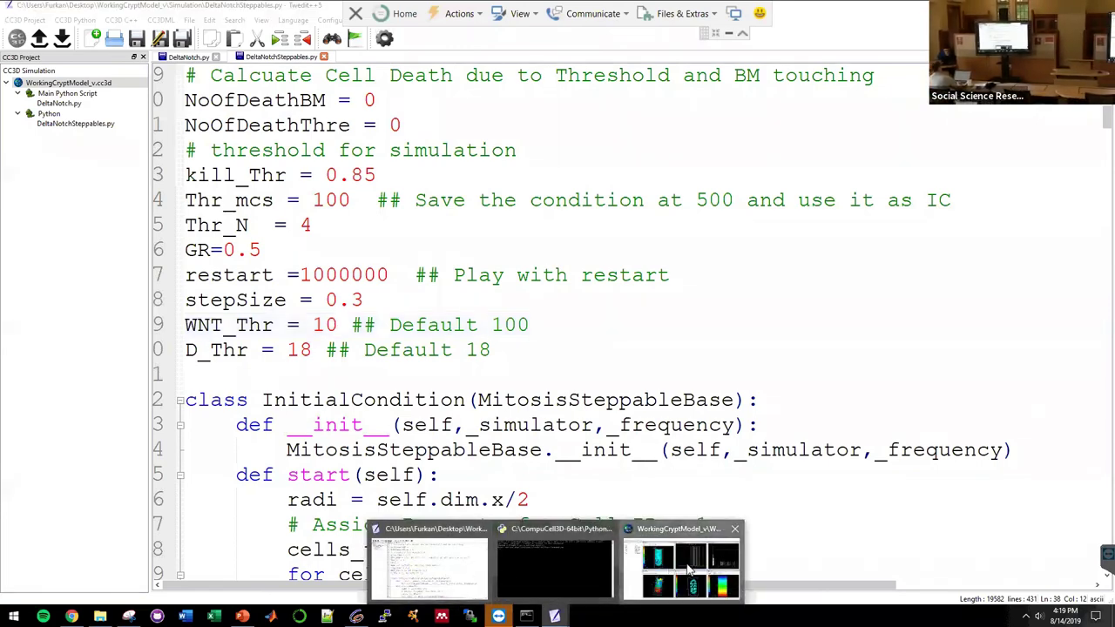
click(684, 562)
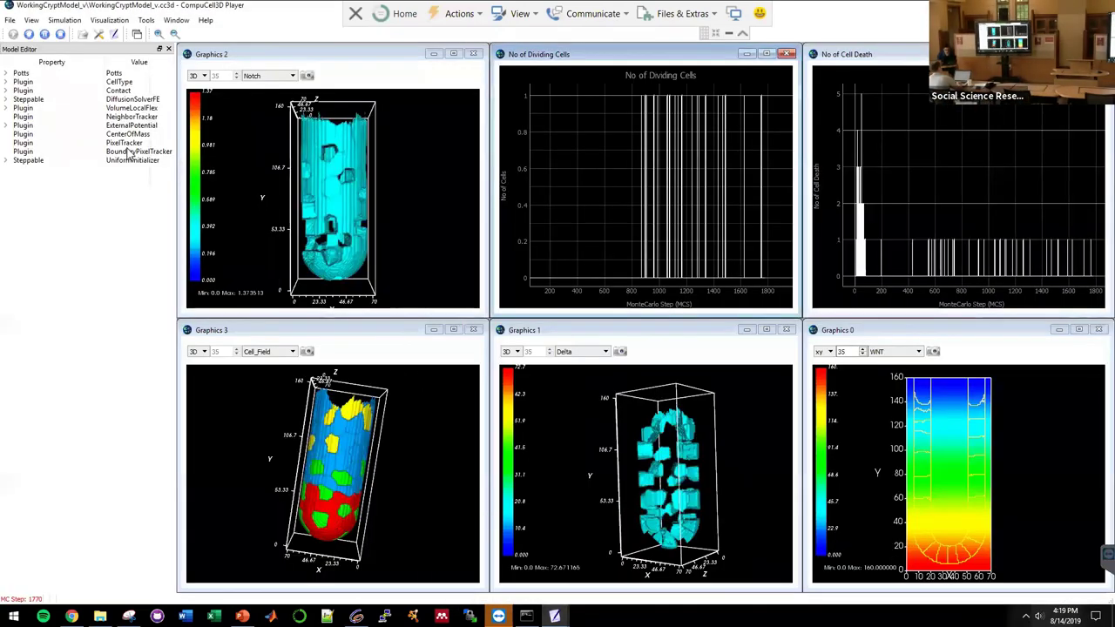
Step: Stop the run and orbit the Graphics 3 crypt upright, tilted and back to inspect its coloured cells
click(60, 34)
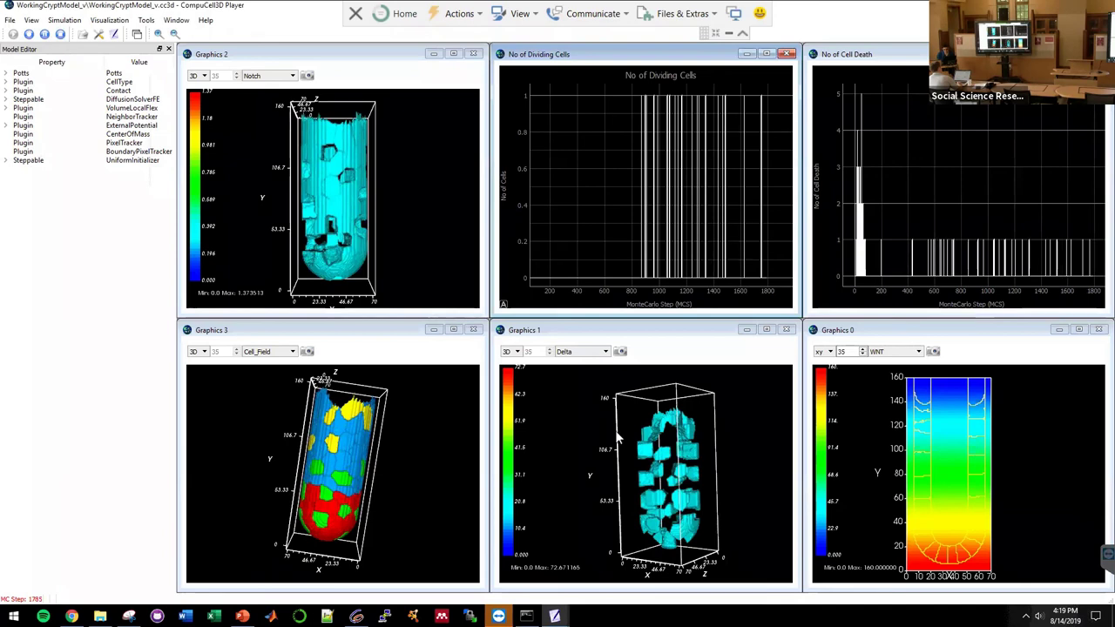
drag(327, 493, 360, 490)
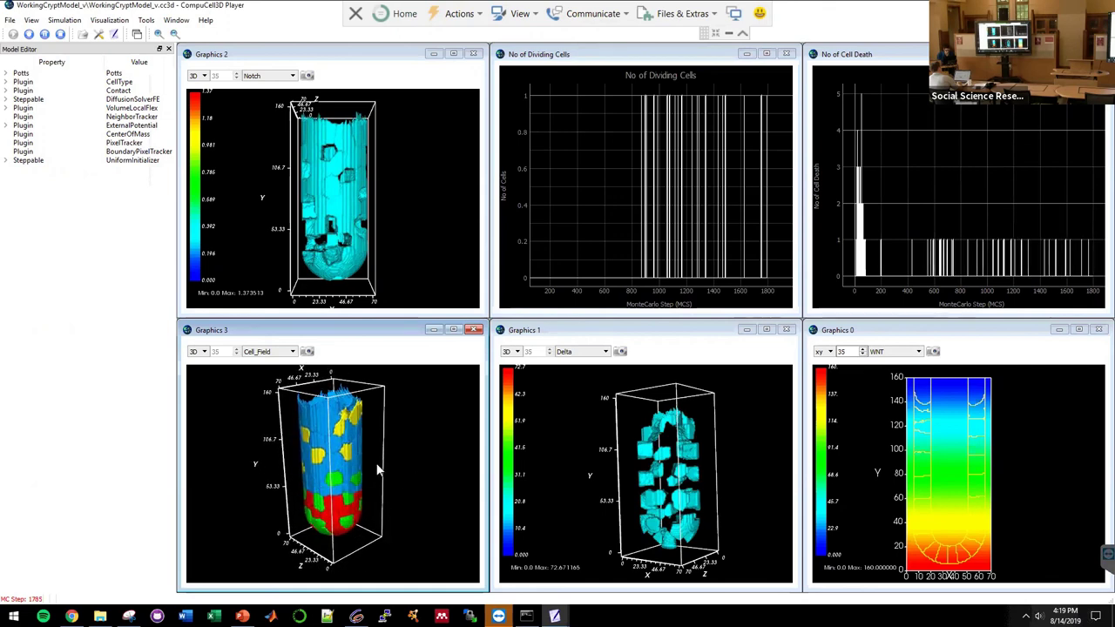
drag(381, 466, 457, 431)
drag(310, 445, 344, 454)
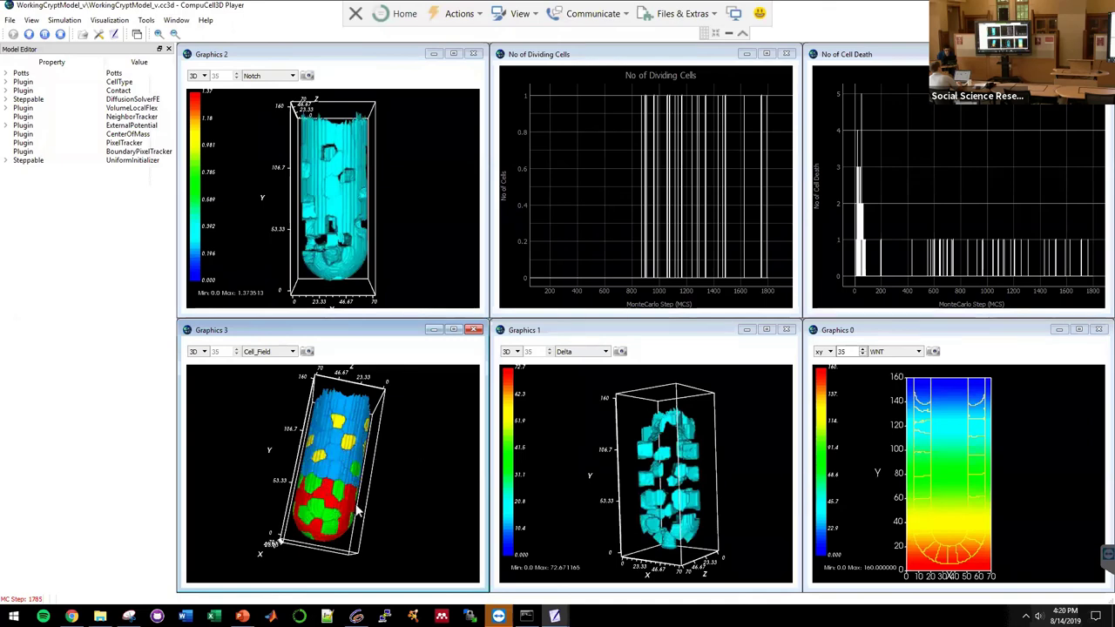
drag(298, 451, 336, 439)
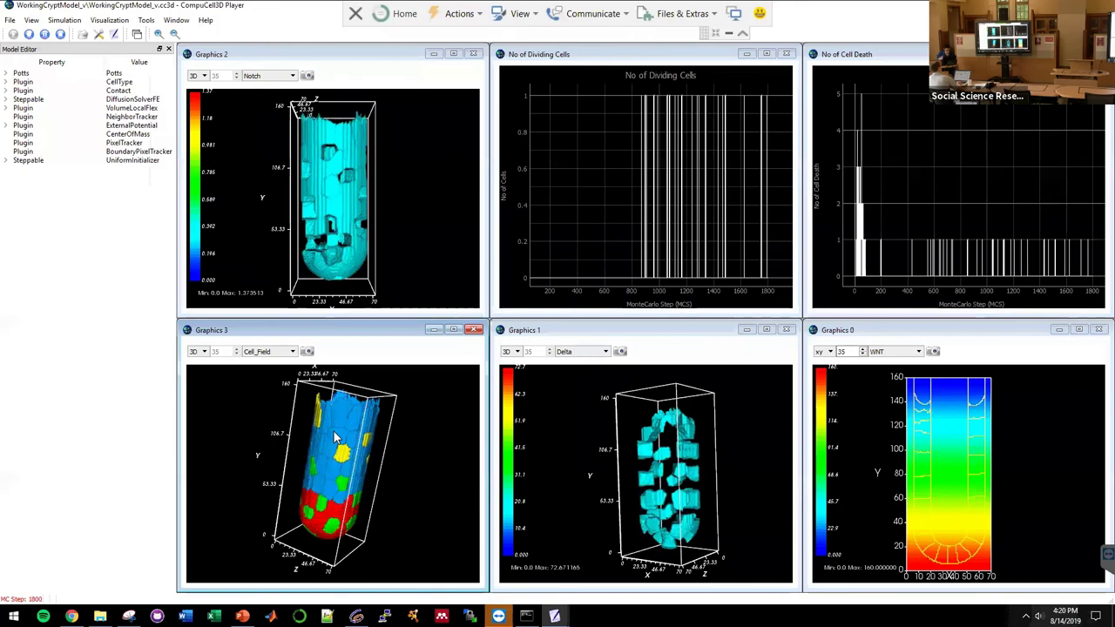
Step: Stop the old run and orbit the restarted Graphics 3 crypt, now red with scattered green cells
click(60, 35)
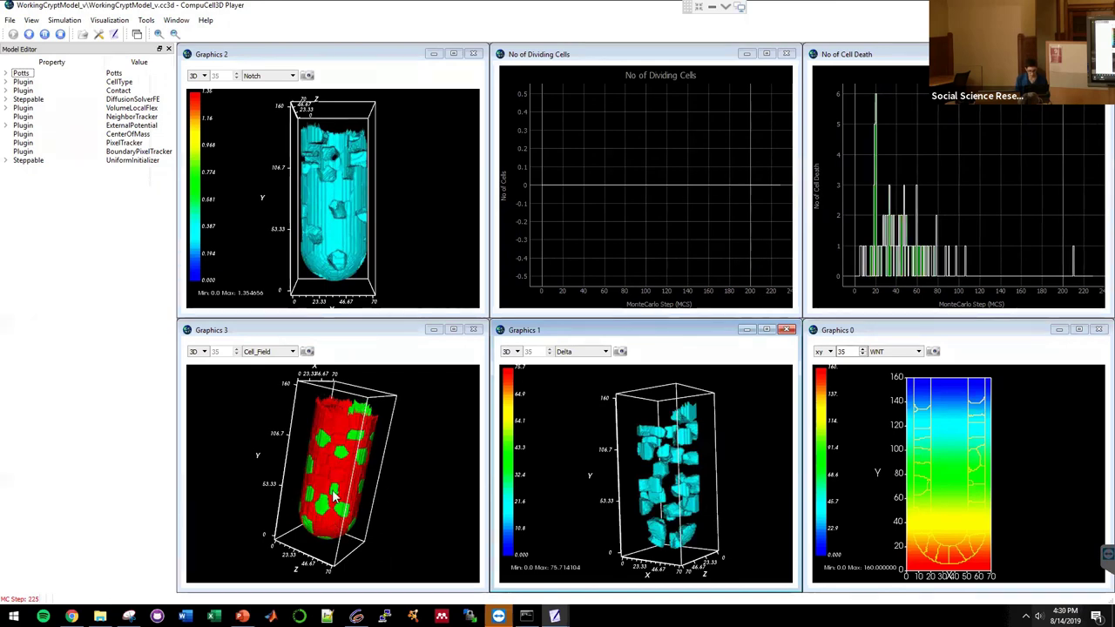
drag(335, 496, 283, 487)
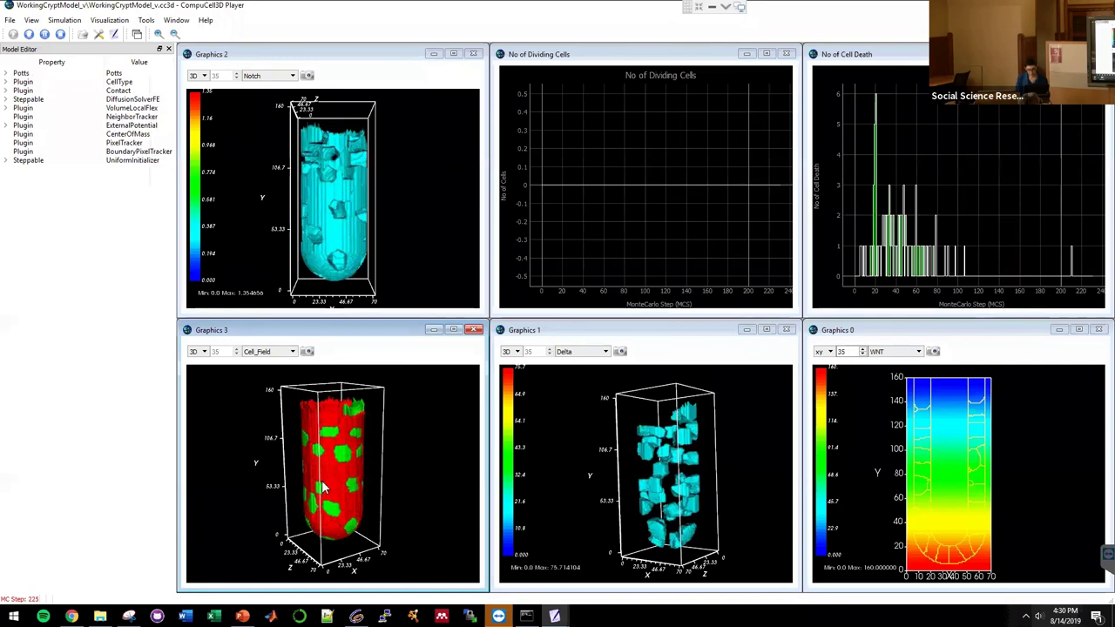